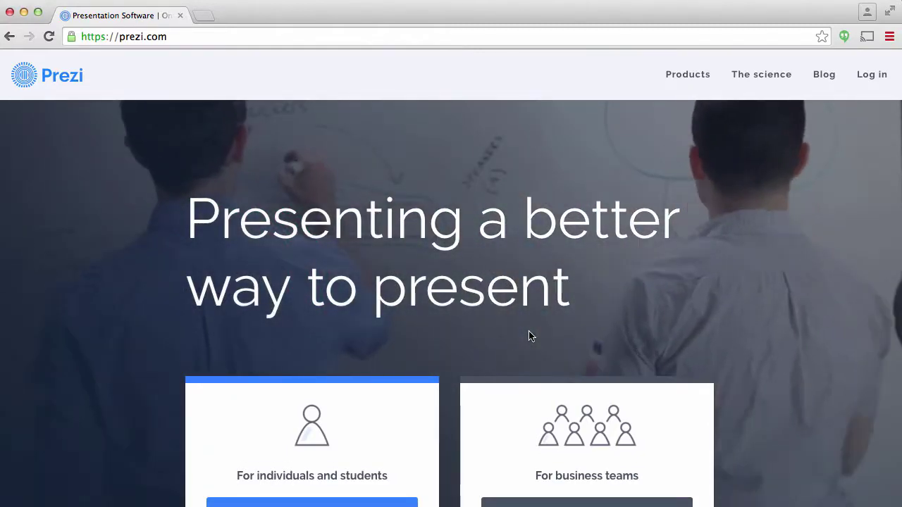
Step: Go from the prezi.com home page through Log in and Sign up to the free Public account form
{"action": "scroll", "coordinate": [497, 289], "scroll_direction": "down", "scroll_amount": 1}
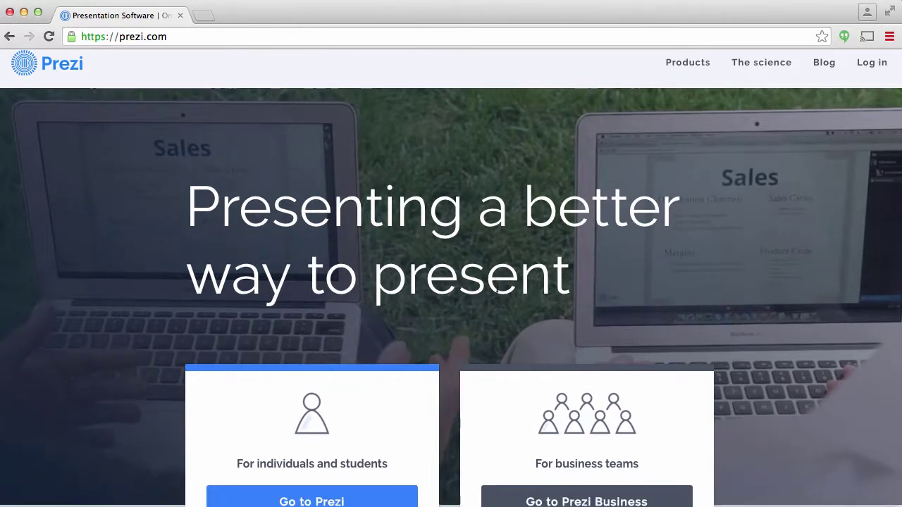
{"action": "scroll", "coordinate": [496, 290], "scroll_direction": "down", "scroll_amount": 3}
{"action": "scroll", "coordinate": [447, 306], "scroll_direction": "up", "scroll_amount": 4}
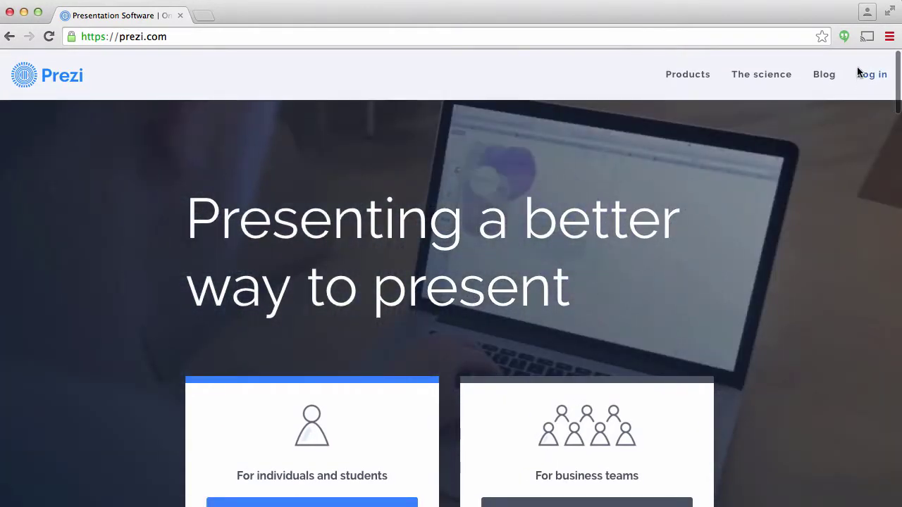
{"action": "left_click", "coordinate": [866, 75]}
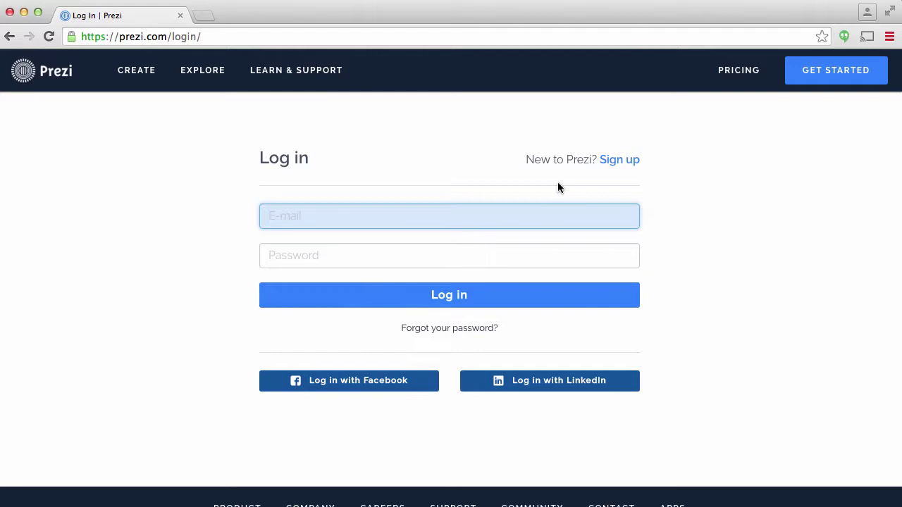
{"action": "left_click", "coordinate": [613, 162]}
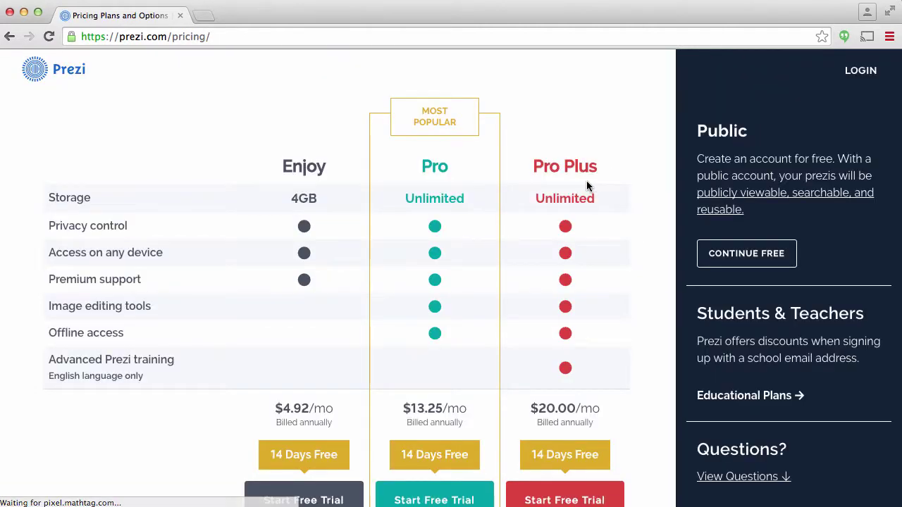
{"action": "scroll", "coordinate": [586, 185], "scroll_direction": "down", "scroll_amount": 2}
{"action": "scroll", "coordinate": [587, 185], "scroll_direction": "up", "scroll_amount": 2}
{"action": "scroll", "coordinate": [587, 186], "scroll_direction": "down", "scroll_amount": 2}
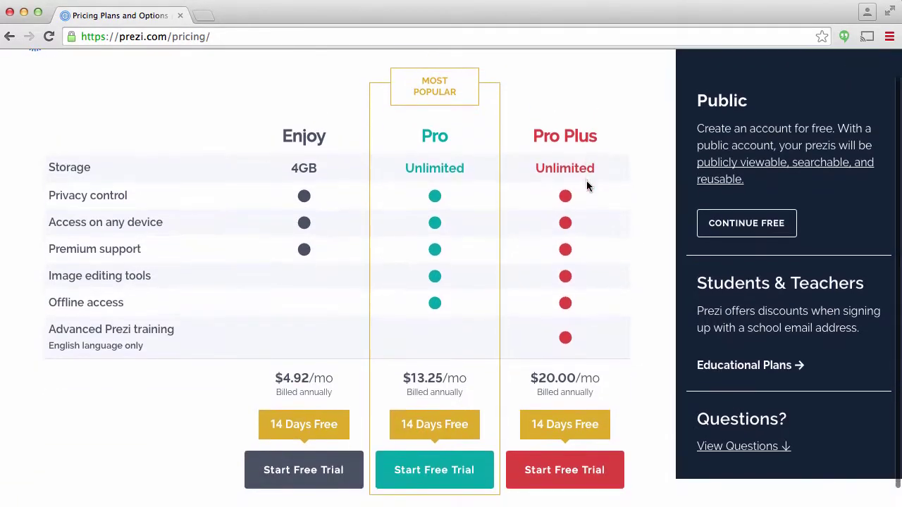
{"action": "scroll", "coordinate": [586, 185], "scroll_direction": "up", "scroll_amount": 2}
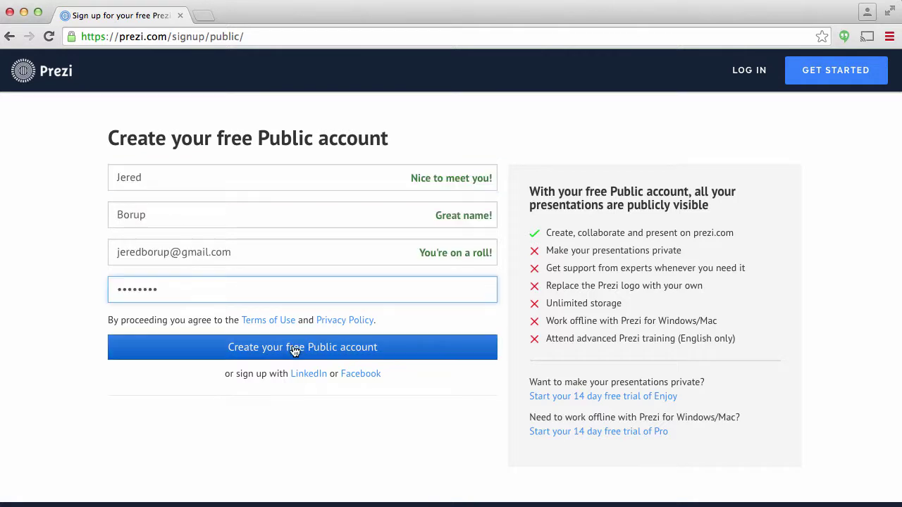
Step: Create the free Public account and identify yourself as an Educator
{"action": "left_click", "coordinate": [295, 350]}
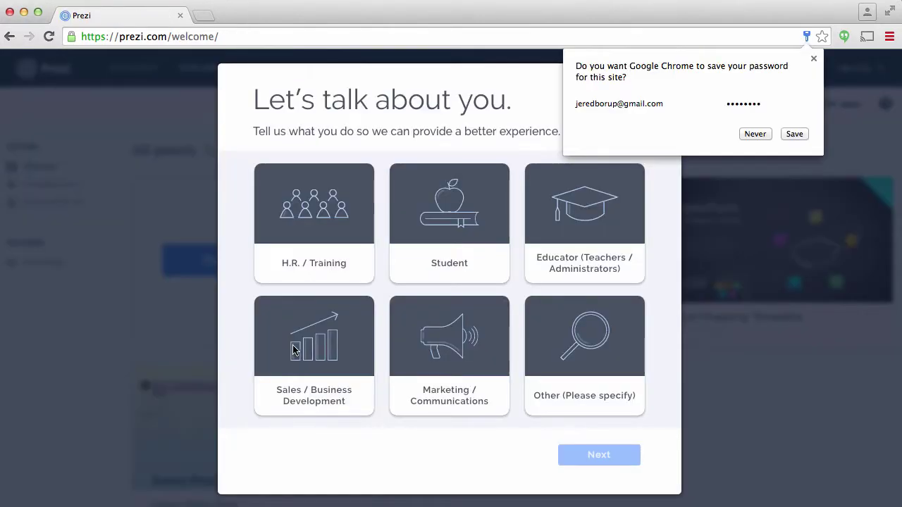
{"action": "left_click", "coordinate": [577, 262]}
{"action": "left_click", "coordinate": [627, 458]}
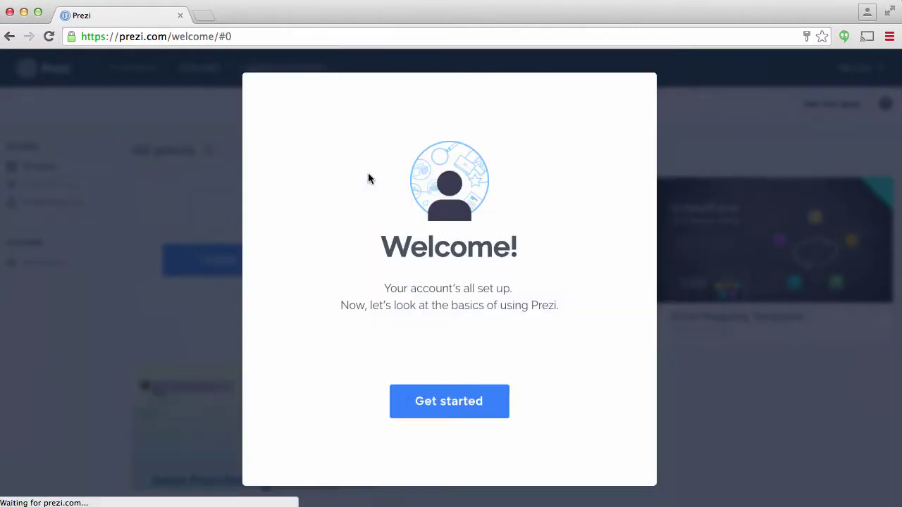
Step: Get started and click through all the intro carousel slides
{"action": "left_click", "coordinate": [454, 407]}
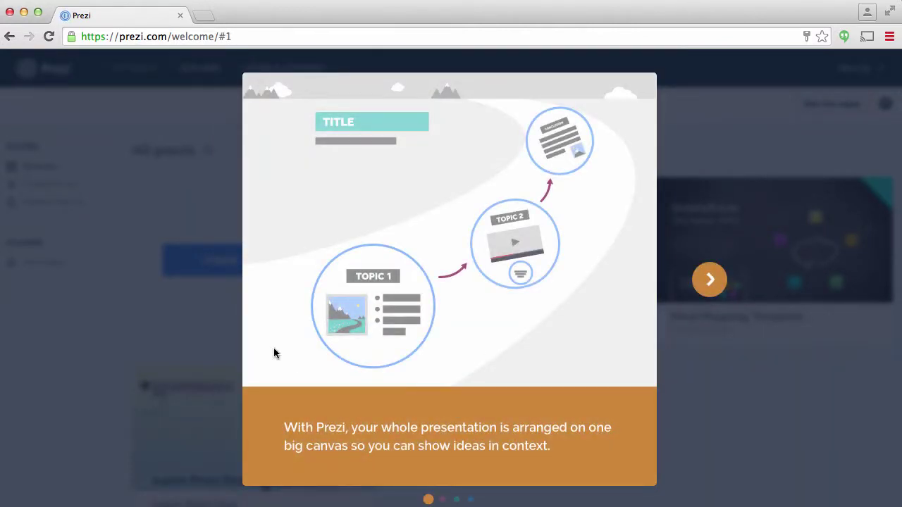
{"action": "left_click", "coordinate": [706, 292]}
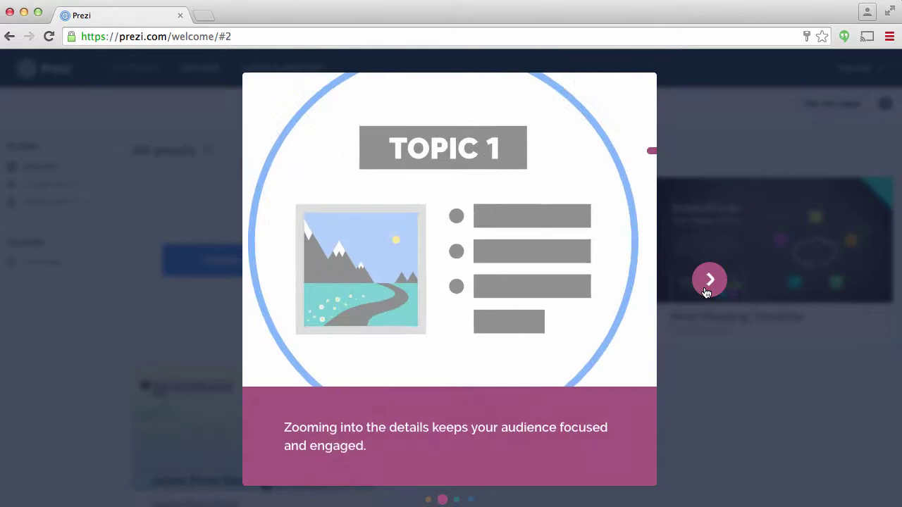
{"action": "left_click", "coordinate": [707, 292]}
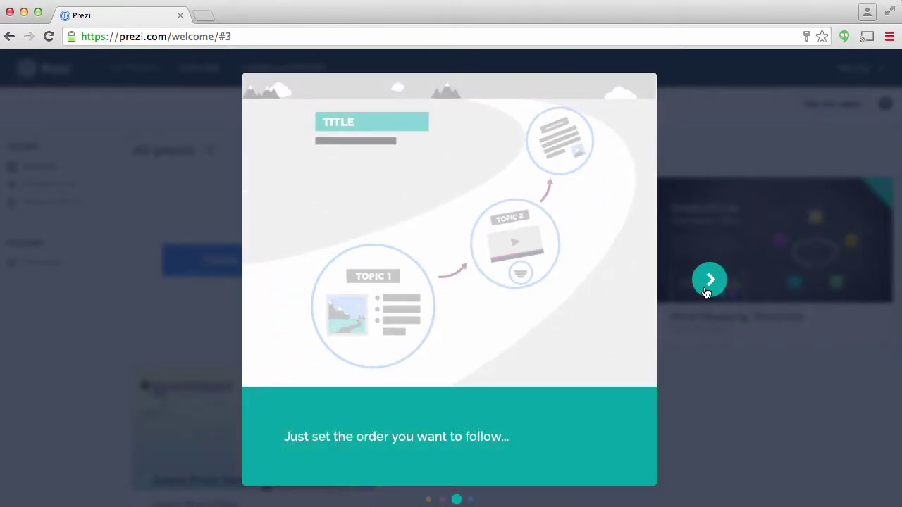
{"action": "left_click", "coordinate": [706, 292]}
{"action": "left_click", "coordinate": [706, 293]}
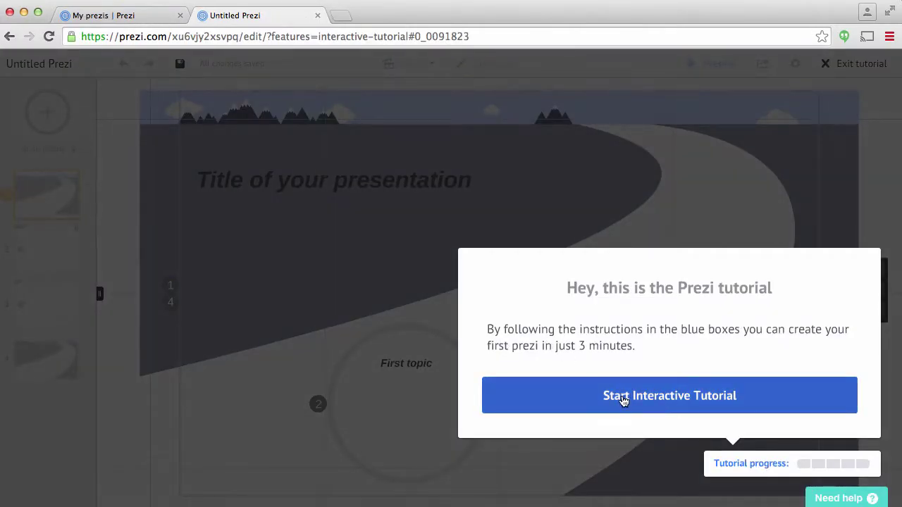
Step: Start the interactive tutorial, look over the My prezis dashboard, then return to the editor
{"action": "left_click", "coordinate": [699, 406]}
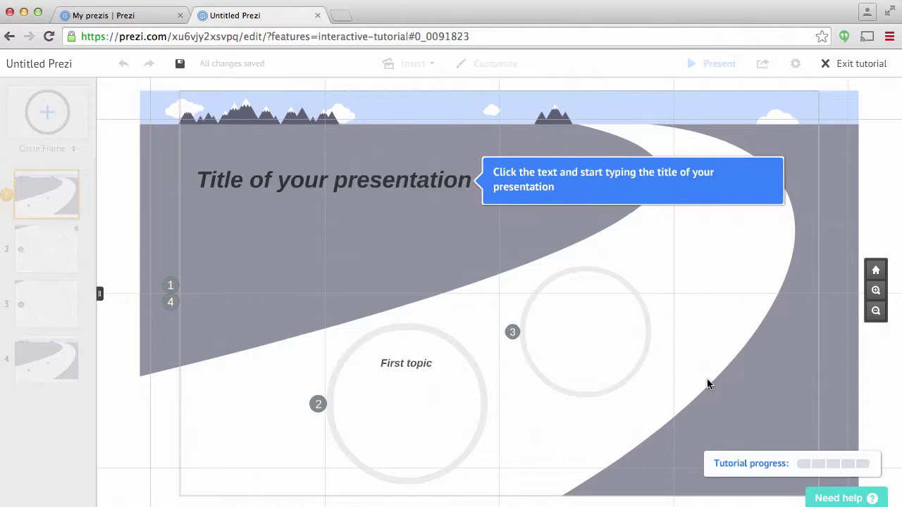
{"action": "left_click", "coordinate": [113, 15]}
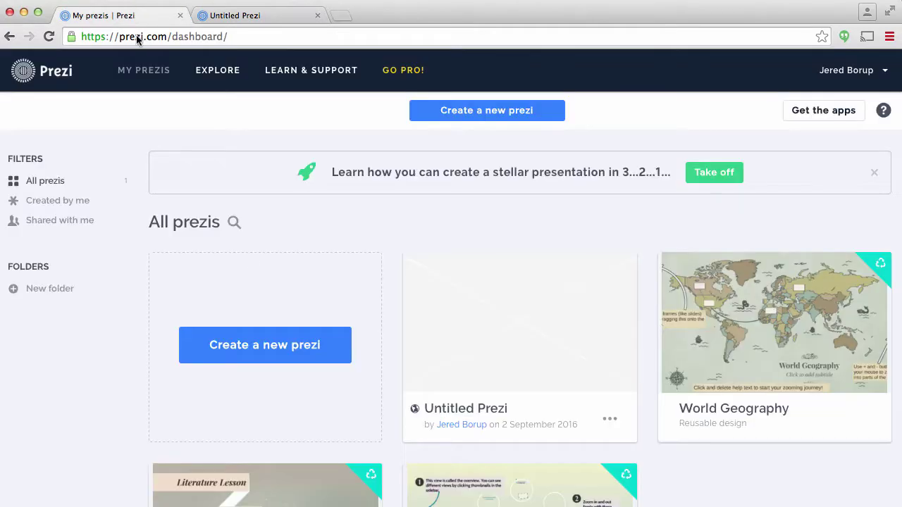
{"action": "mouse_move", "coordinate": [411, 306]}
{"action": "scroll", "coordinate": [412, 306], "scroll_direction": "down", "scroll_amount": 3}
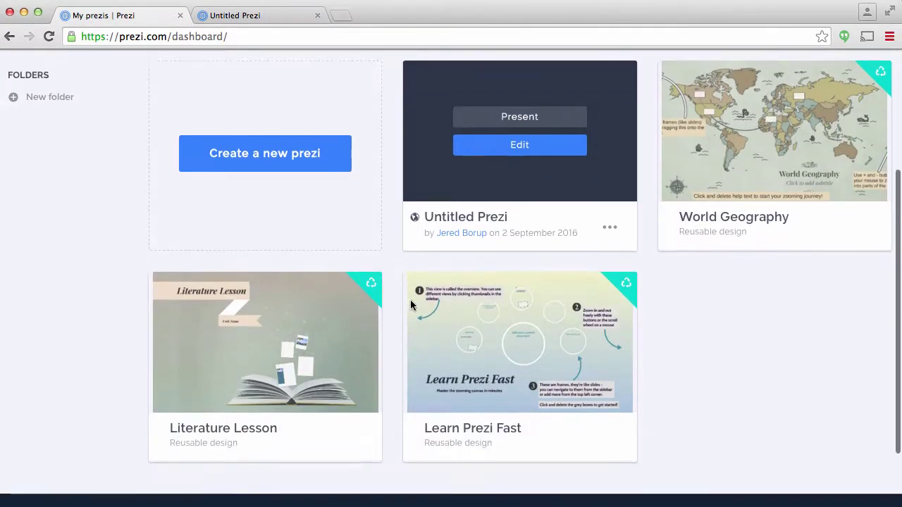
{"action": "scroll", "coordinate": [411, 307], "scroll_direction": "up", "scroll_amount": 3}
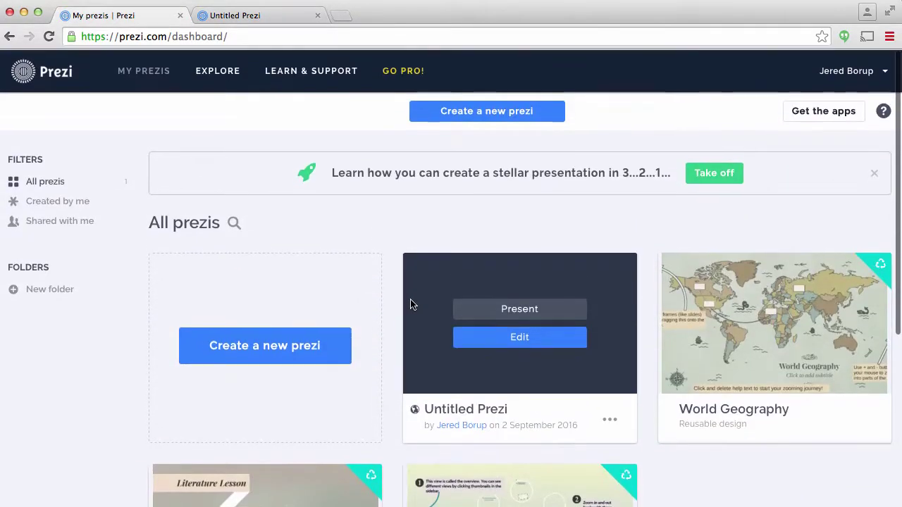
{"action": "left_click", "coordinate": [258, 15]}
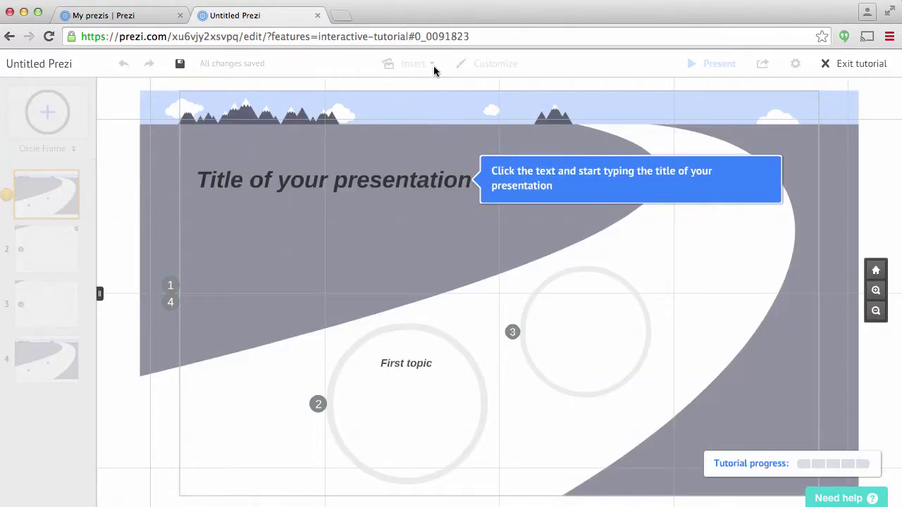
Step: Close the Untitled Prezi editor with Cmd+W and create a new prezi from the dashboard
{"action": "key", "text": "super+w"}
{"action": "scroll", "coordinate": [343, 312], "scroll_direction": "down", "scroll_amount": 2}
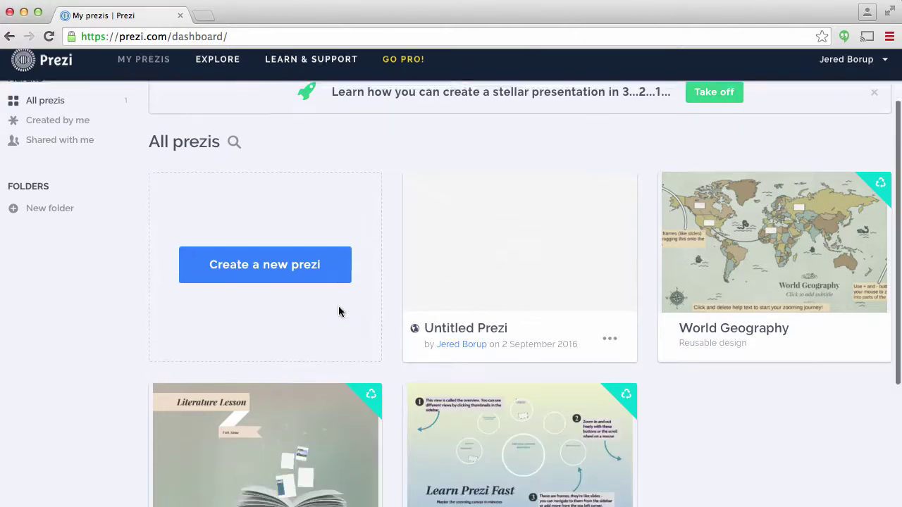
{"action": "left_click", "coordinate": [268, 265]}
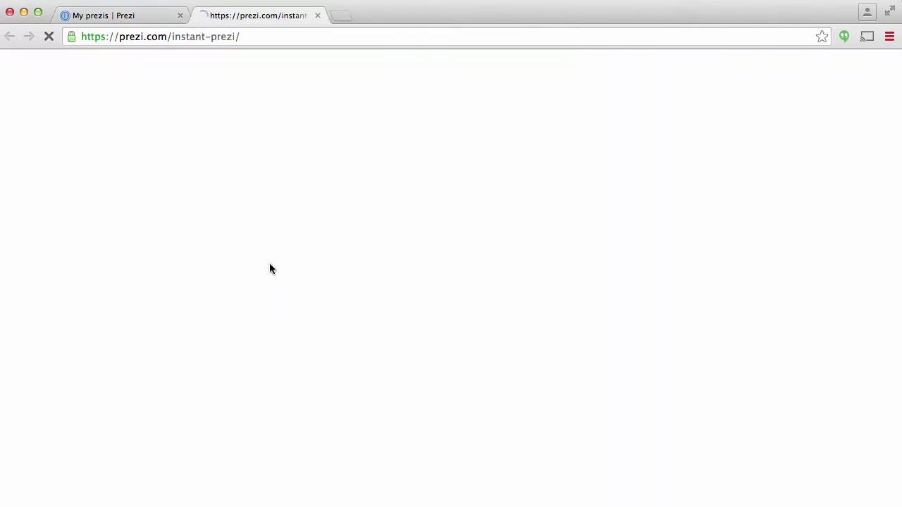
Step: Browse the templates in the Choose your template dialog before going blank
{"action": "scroll", "coordinate": [379, 296], "scroll_direction": "down", "scroll_amount": 3}
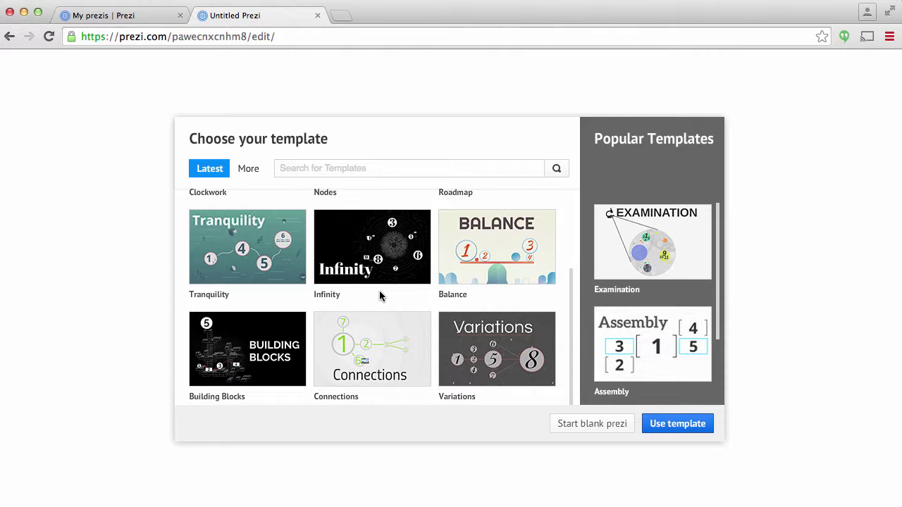
{"action": "scroll", "coordinate": [379, 296], "scroll_direction": "up", "scroll_amount": 3}
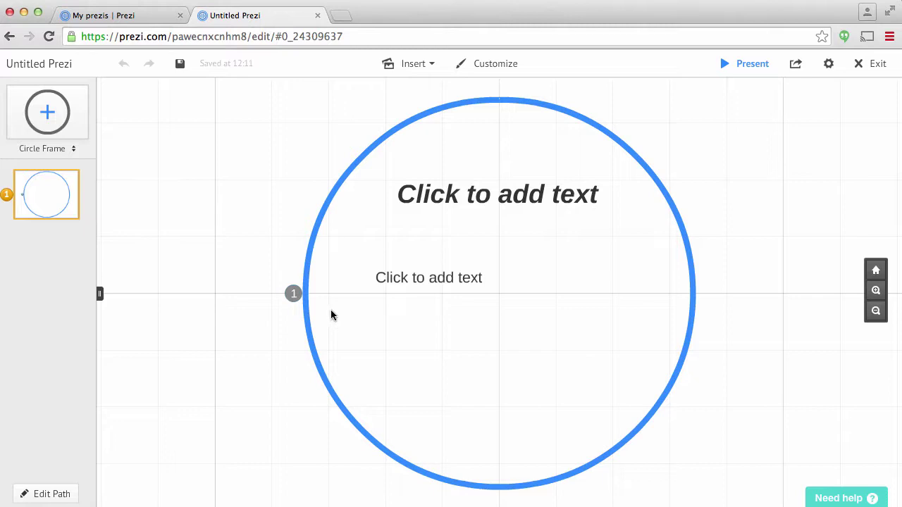
{"action": "left_click_drag", "start_coordinate": [264, 172], "coordinate": [243, 157]}
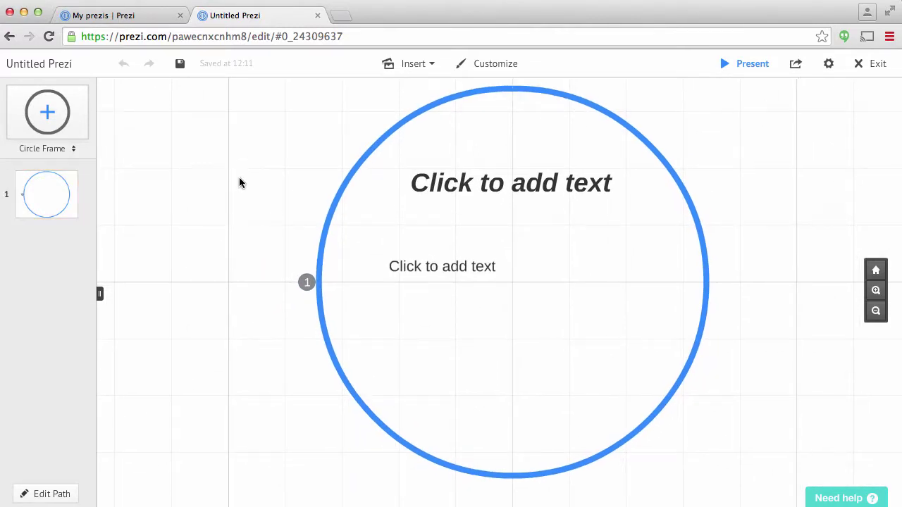
{"action": "left_click", "coordinate": [331, 252]}
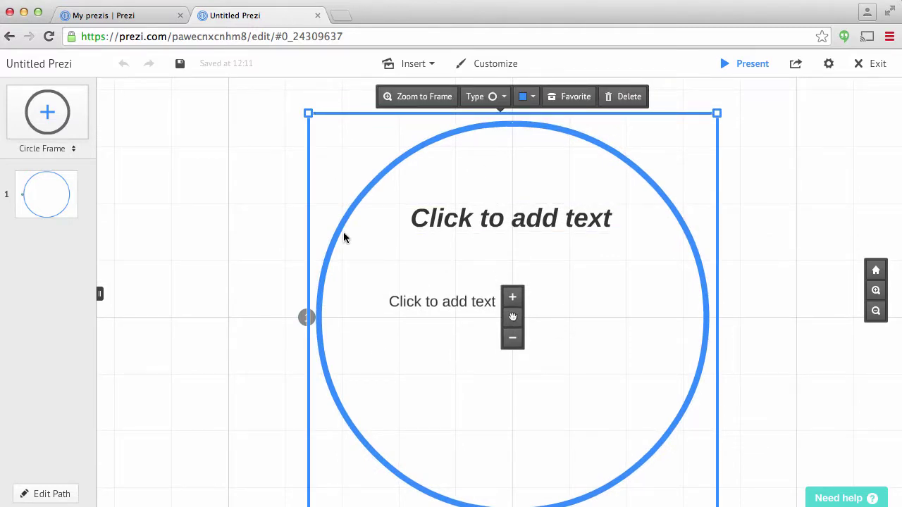
{"action": "left_click", "coordinate": [427, 66]}
{"action": "scroll", "coordinate": [431, 196], "scroll_direction": "down", "scroll_amount": 3}
{"action": "scroll", "coordinate": [427, 188], "scroll_direction": "up", "scroll_amount": 3}
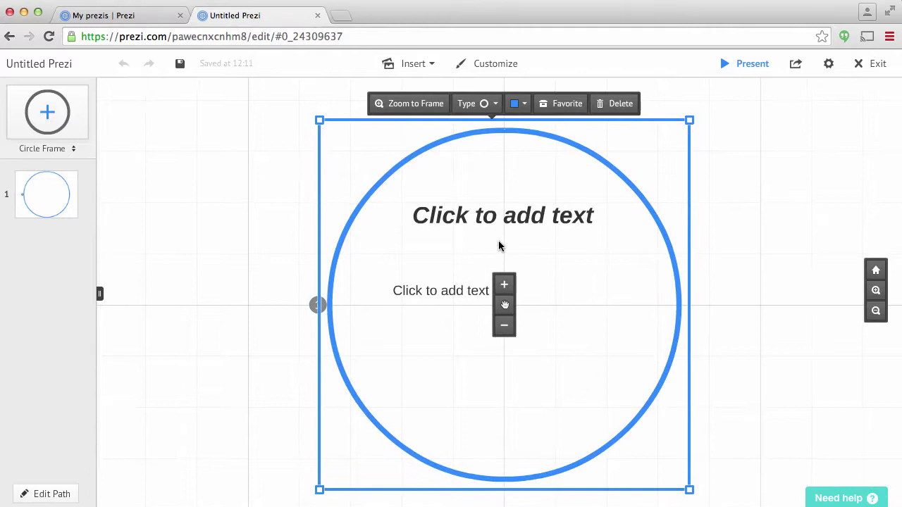
{"action": "mouse_move", "coordinate": [431, 72]}
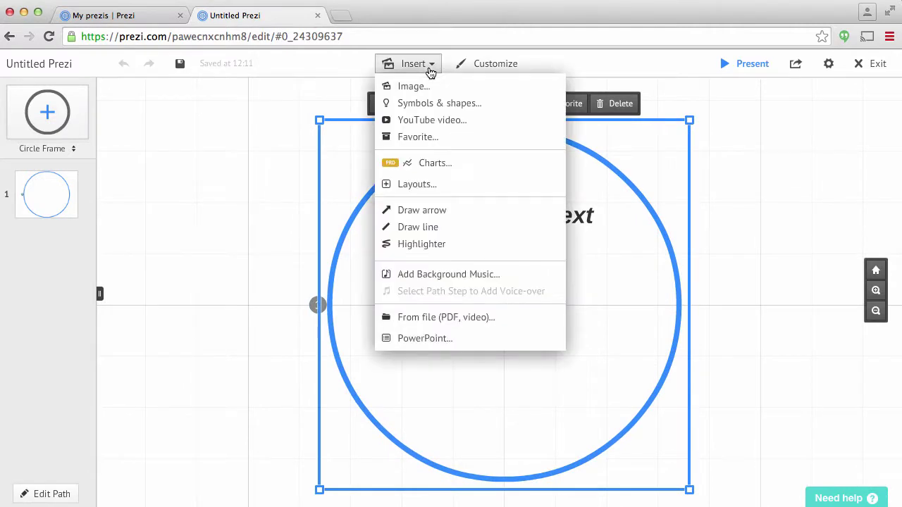
{"action": "left_click", "coordinate": [424, 88]}
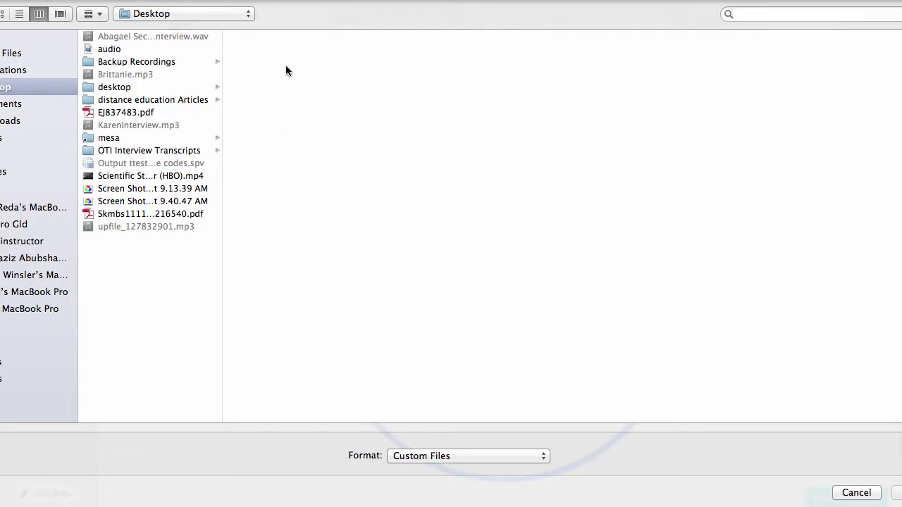
{"action": "left_click", "coordinate": [873, 493]}
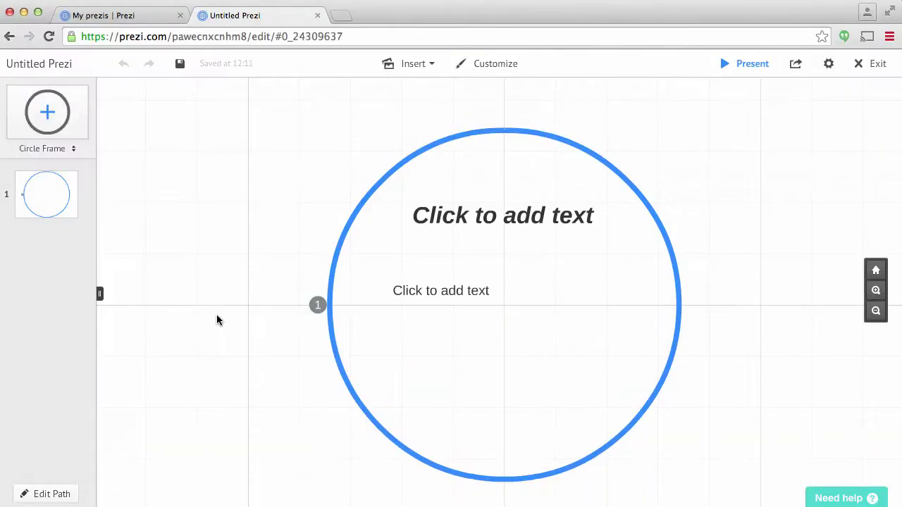
Step: In a new tab, search Google for 'community of inquiry' and show the image results
{"action": "left_click", "coordinate": [344, 19]}
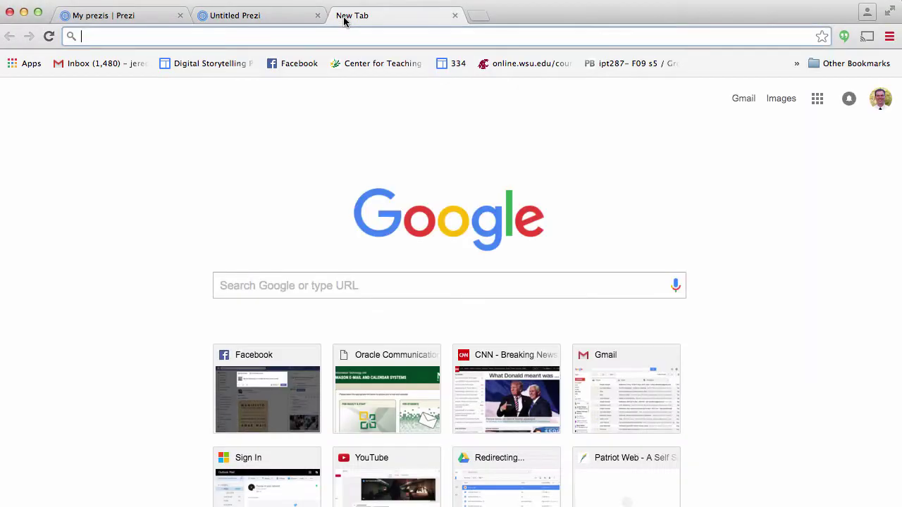
{"action": "type", "text": "google.com"}
{"action": "key", "text": "Return"}
{"action": "type", "text": "co"}
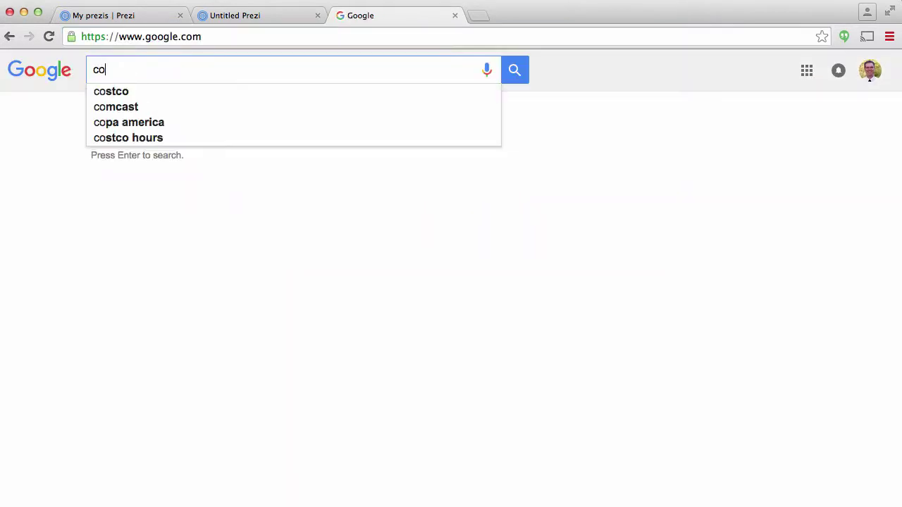
{"action": "type", "text": "mmuni"}
{"action": "key", "text": "BackSpace"}
{"action": "key", "text": "BackSpace"}
{"action": "key", "text": "BackSpace"}
{"action": "key", "text": "BackSpace"}
{"action": "key", "text": "BackSpace"}
{"action": "key", "text": "BackSpace"}
{"action": "key", "text": "BackSpace"}
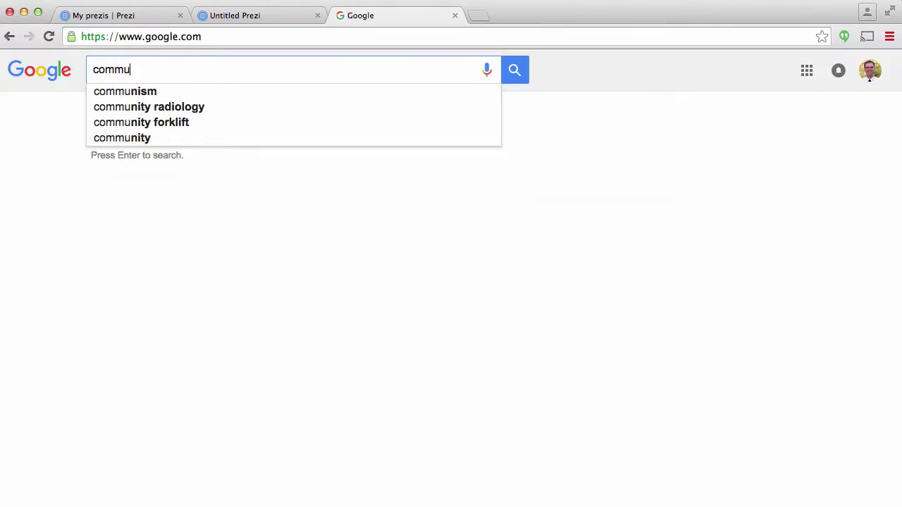
{"action": "type", "text": "community of inquiry"}
{"action": "left_click", "coordinate": [146, 119]}
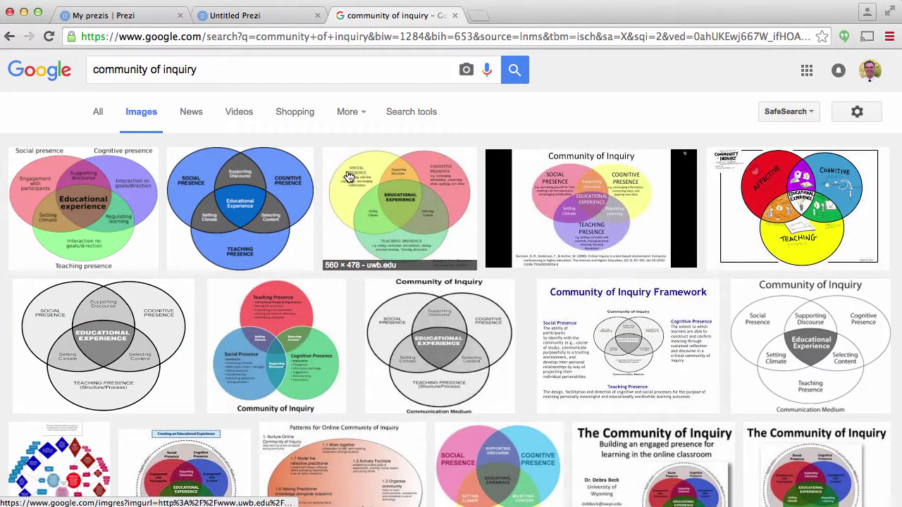
{"action": "scroll", "coordinate": [331, 255], "scroll_direction": "down", "scroll_amount": 1}
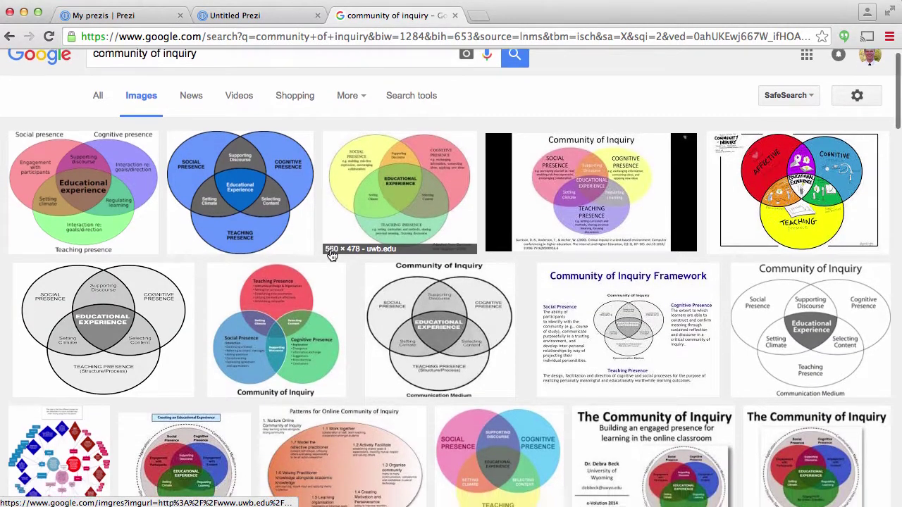
{"action": "scroll", "coordinate": [332, 255], "scroll_direction": "down", "scroll_amount": 5}
{"action": "scroll", "coordinate": [332, 255], "scroll_direction": "up", "scroll_amount": 6}
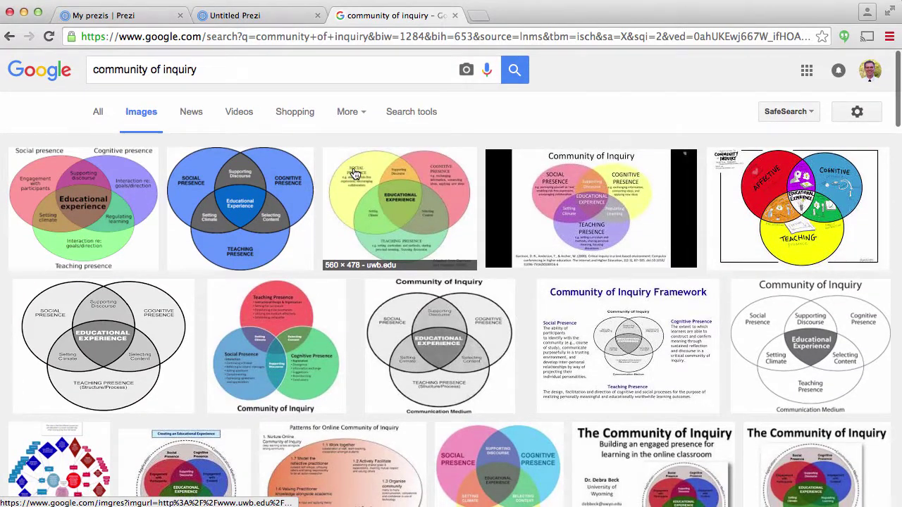
Step: Filter the images to Labeled for reuse with modification and preview the first Wikipedia diagram
{"action": "left_click", "coordinate": [403, 120]}
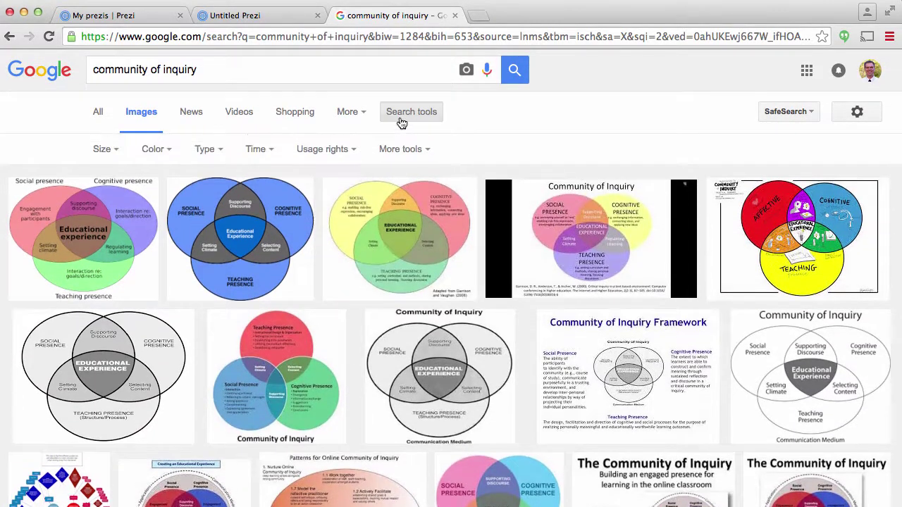
{"action": "left_click", "coordinate": [345, 151]}
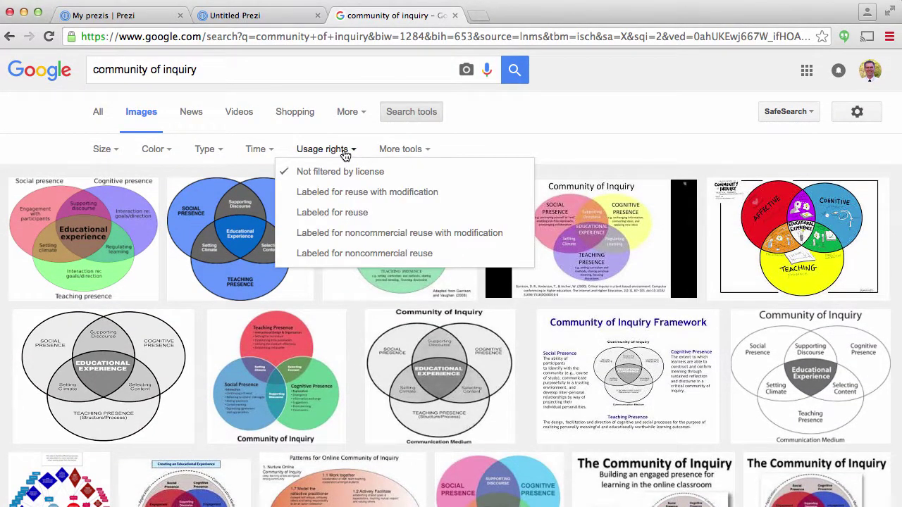
{"action": "left_click", "coordinate": [363, 195]}
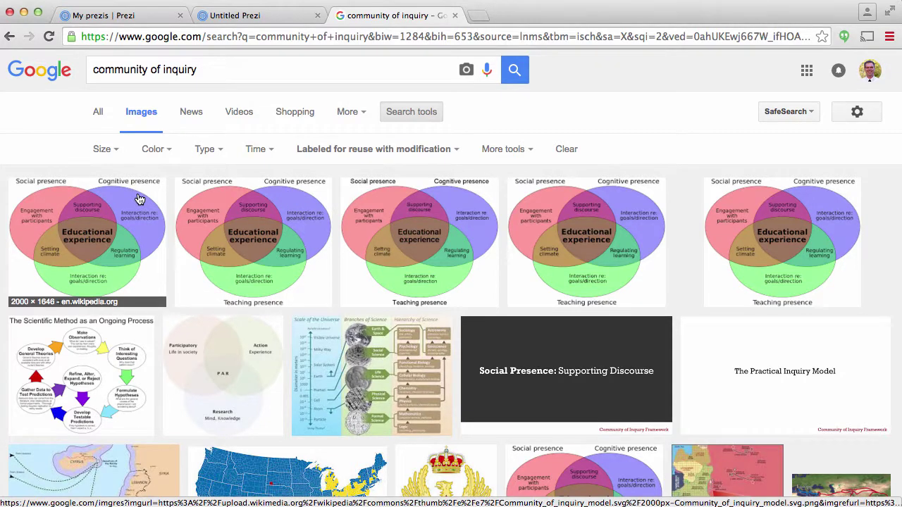
{"action": "left_click", "coordinate": [121, 236]}
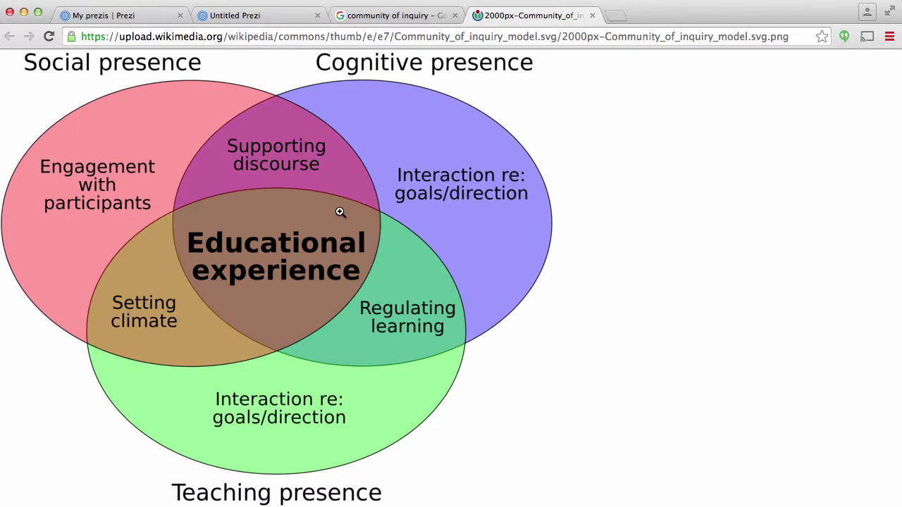
Step: Save the full-size diagram to the Desktop as Community_of_inquiry_model.svg.png and return to the Untitled Prezi
{"action": "right_click", "coordinate": [339, 212]}
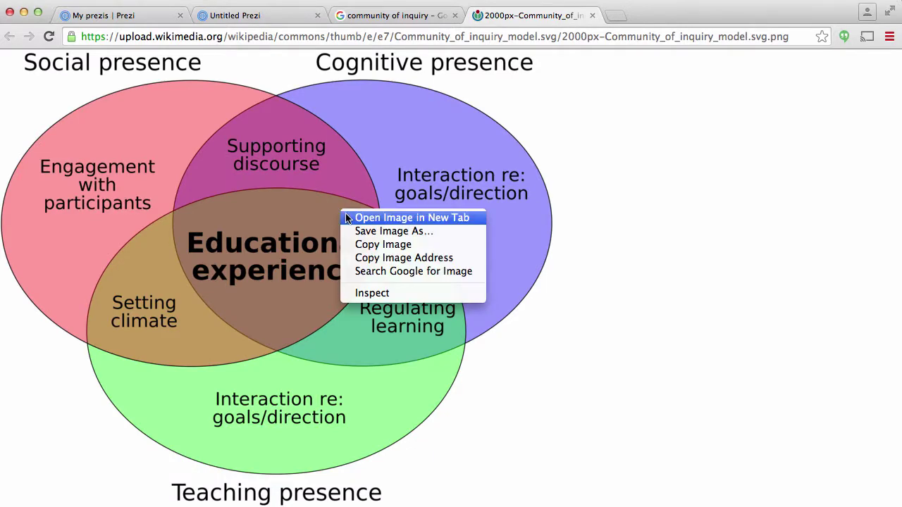
{"action": "left_click", "coordinate": [370, 231]}
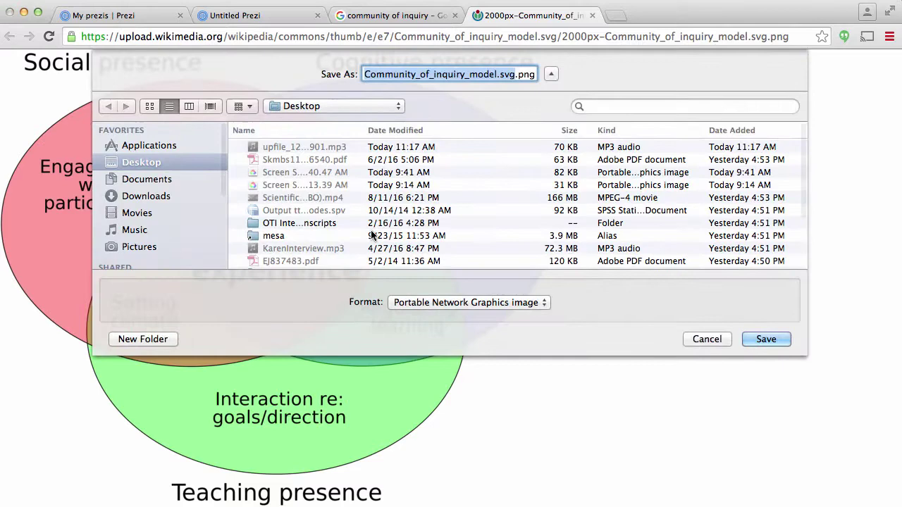
{"action": "left_click", "coordinate": [751, 341]}
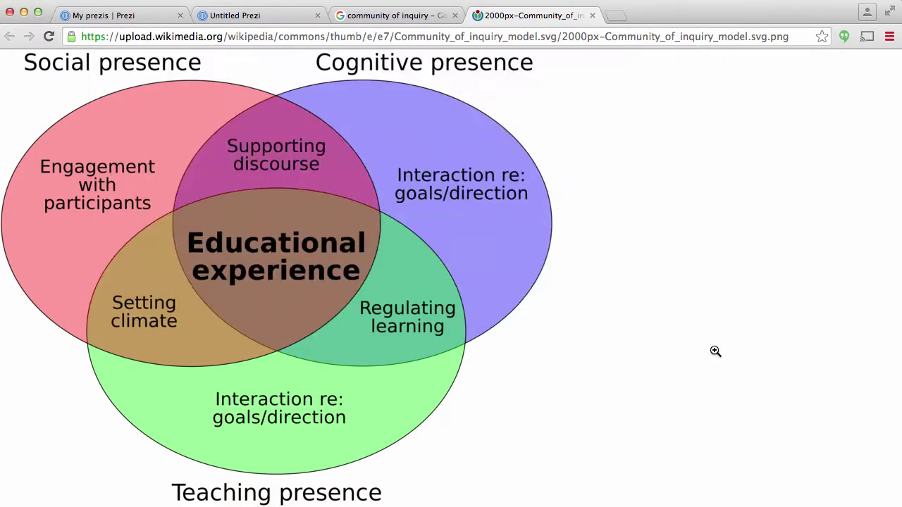
{"action": "left_click", "coordinate": [221, 16]}
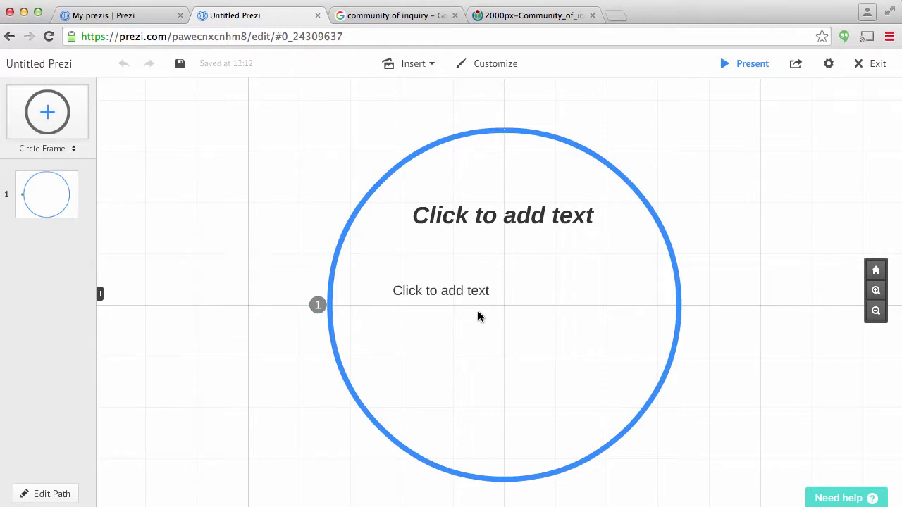
Step: Insert Community_of_inquiry_model.svg.png from the Desktop and drag it to the left of the circle
{"action": "left_click", "coordinate": [413, 64]}
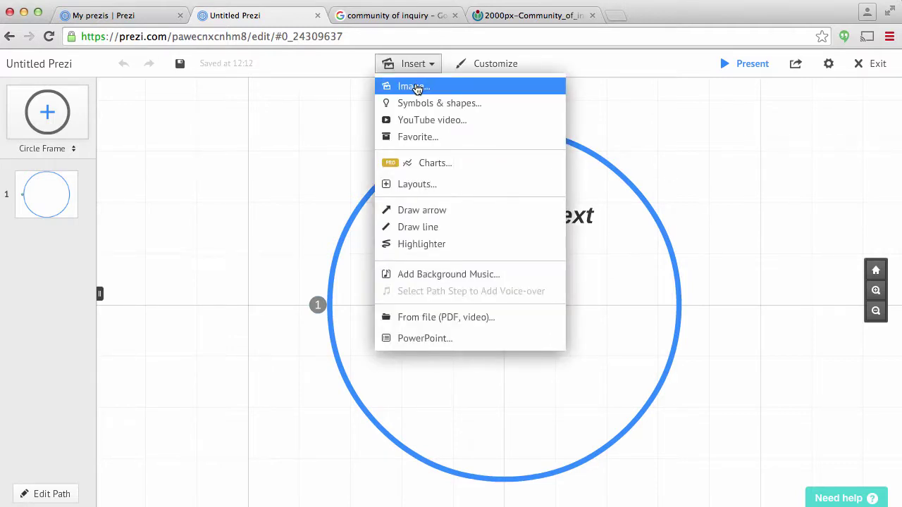
{"action": "left_click", "coordinate": [415, 87]}
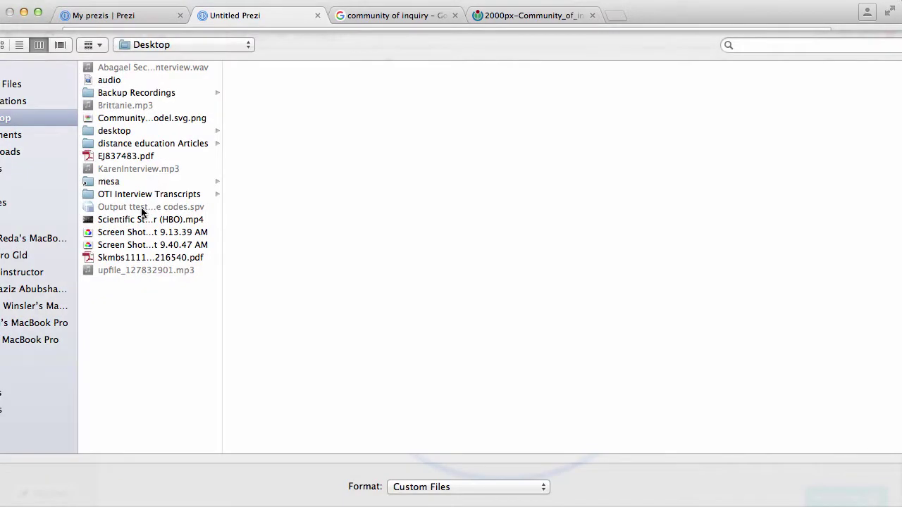
{"action": "double_click", "coordinate": [134, 118]}
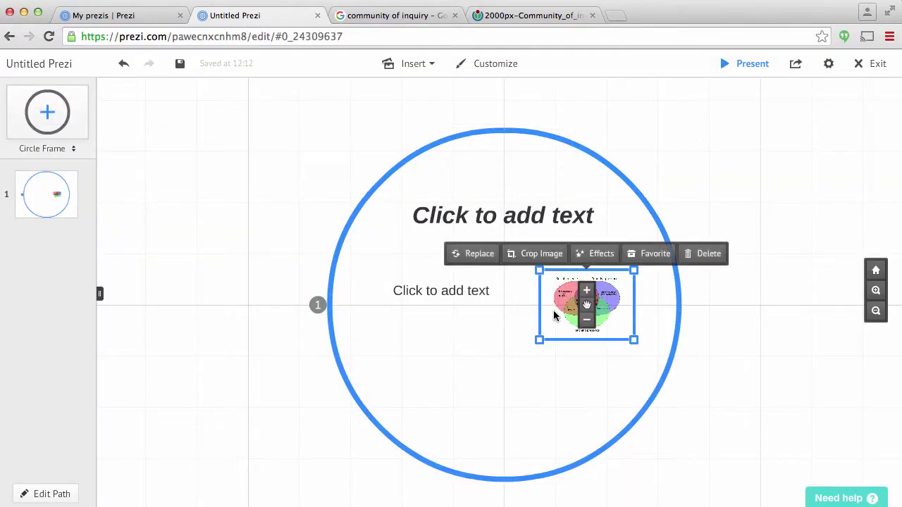
{"action": "left_click", "coordinate": [490, 294]}
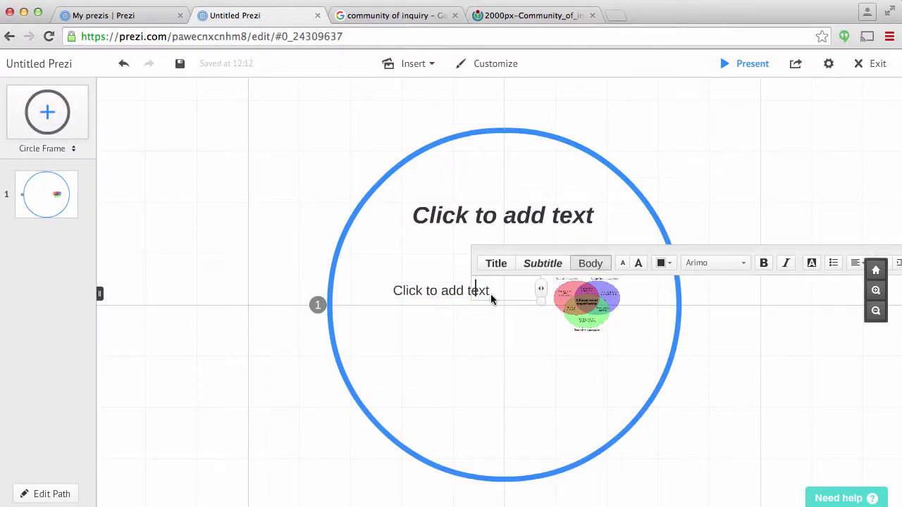
{"action": "left_click", "coordinate": [445, 296]}
{"action": "mouse_move", "coordinate": [589, 316]}
{"action": "left_mouse_down"}
{"action": "mouse_move", "coordinate": [411, 219]}
{"action": "mouse_move", "coordinate": [408, 234]}
{"action": "mouse_move", "coordinate": [314, 314]}
{"action": "mouse_move", "coordinate": [281, 303]}
{"action": "left_mouse_up"}
Step: Type 'Community of Inquiry' into the circle frame's title placeholder
{"action": "left_click", "coordinate": [516, 215]}
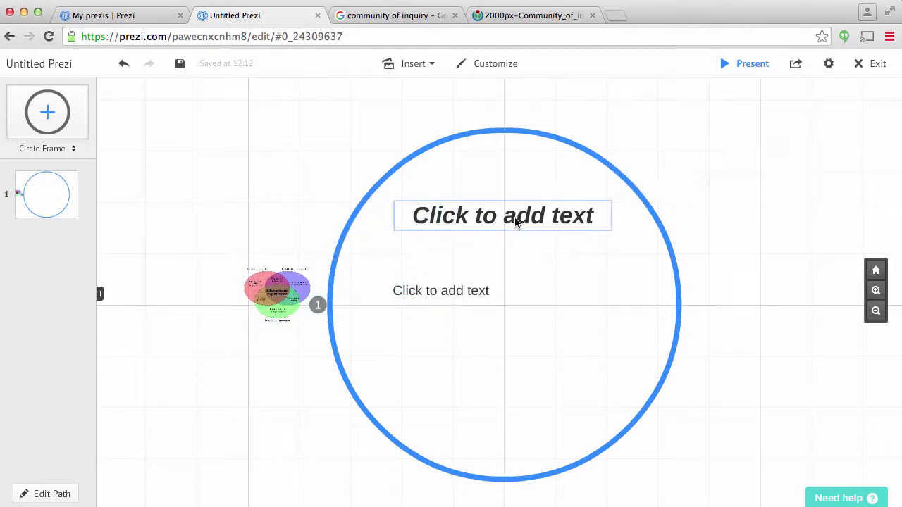
{"action": "key", "text": "Escape"}
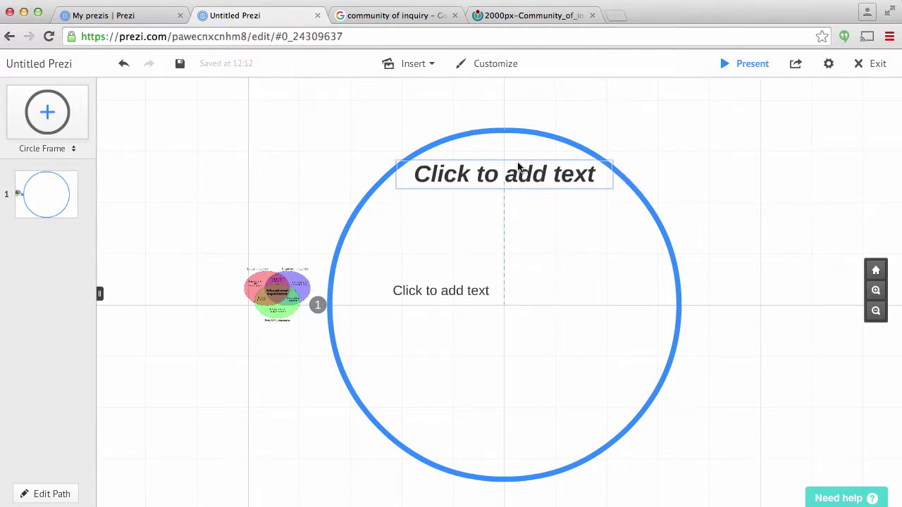
{"action": "mouse_move", "coordinate": [518, 166]}
{"action": "left_mouse_down"}
{"action": "mouse_move", "coordinate": [517, 177]}
{"action": "mouse_move", "coordinate": [517, 153]}
{"action": "mouse_move", "coordinate": [515, 171]}
{"action": "left_mouse_up"}
{"action": "left_click", "coordinate": [515, 176]}
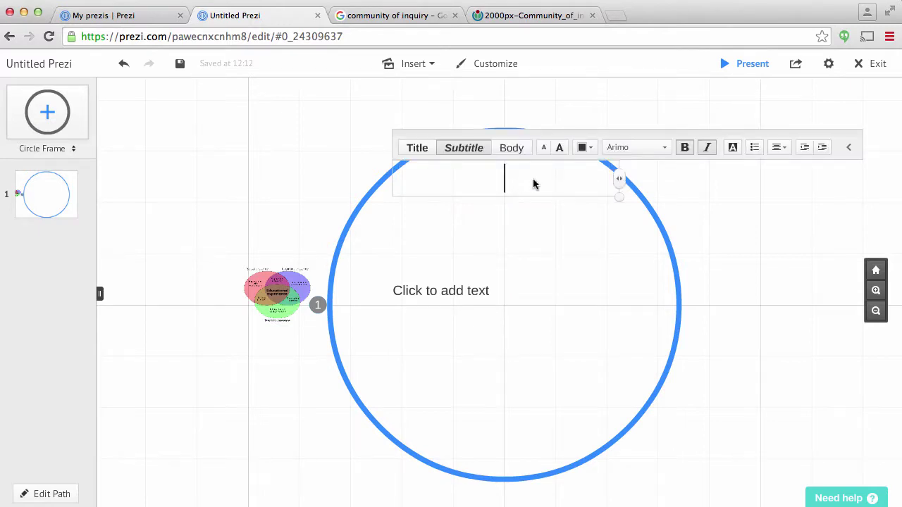
{"action": "type", "text": "Community of"}
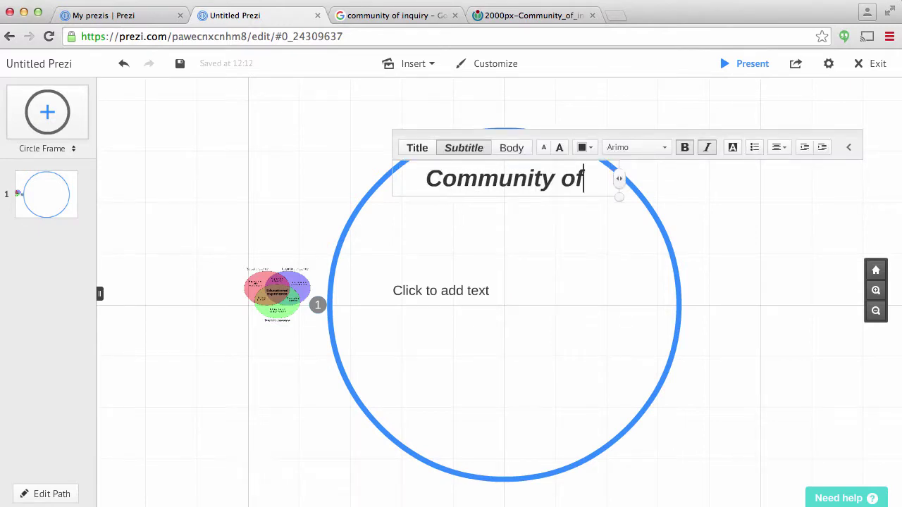
{"action": "type", "text": " Inquiry"}
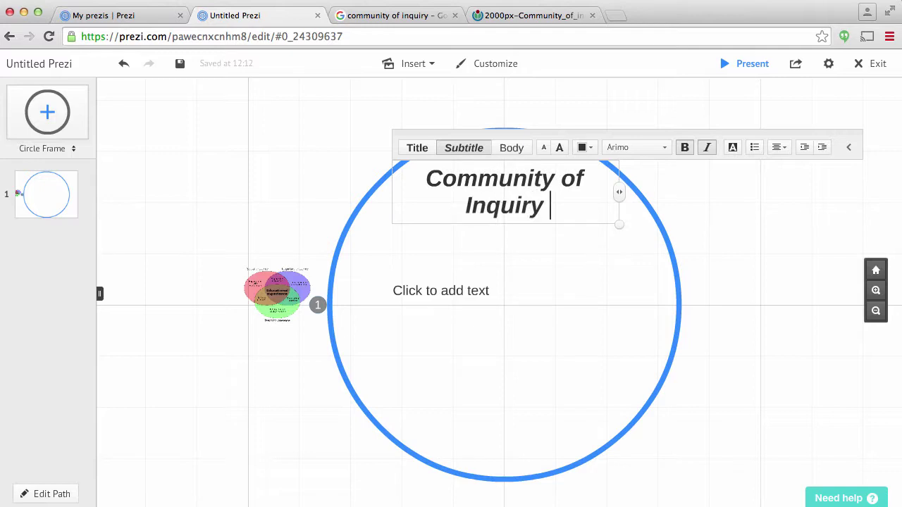
Step: Shrink the title font three steps, widen it to one line, and move it above the circle
{"action": "left_click_drag", "start_coordinate": [619, 224], "coordinate": [698, 235]}
{"action": "left_click_drag", "start_coordinate": [601, 220], "coordinate": [443, 185]}
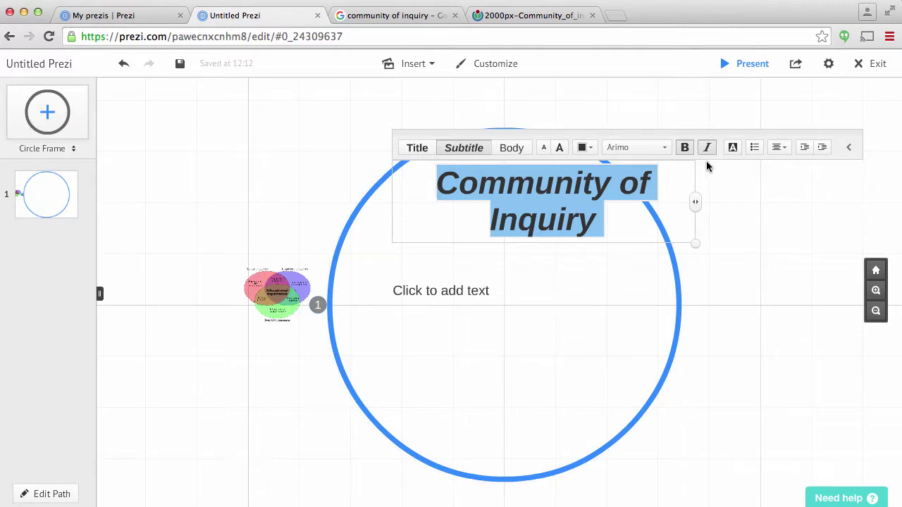
{"action": "left_click", "coordinate": [547, 150]}
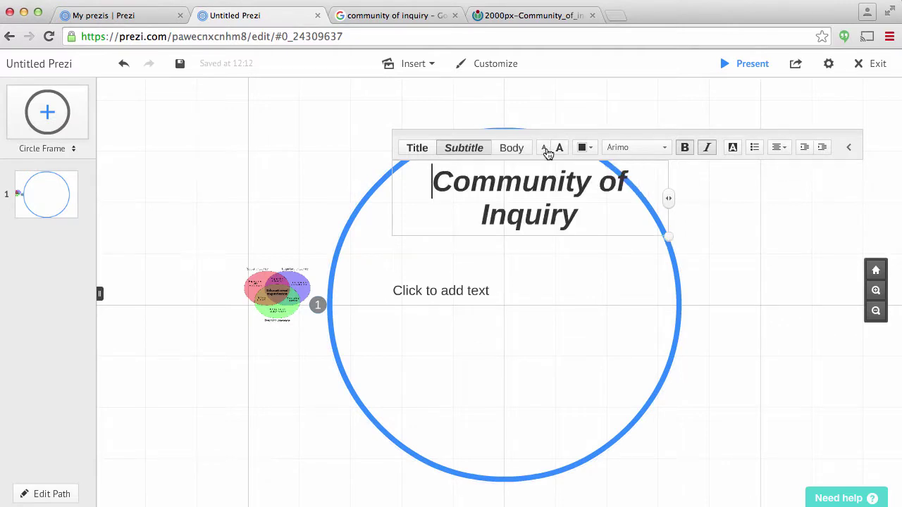
{"action": "left_click", "coordinate": [544, 150]}
{"action": "left_click", "coordinate": [544, 150]}
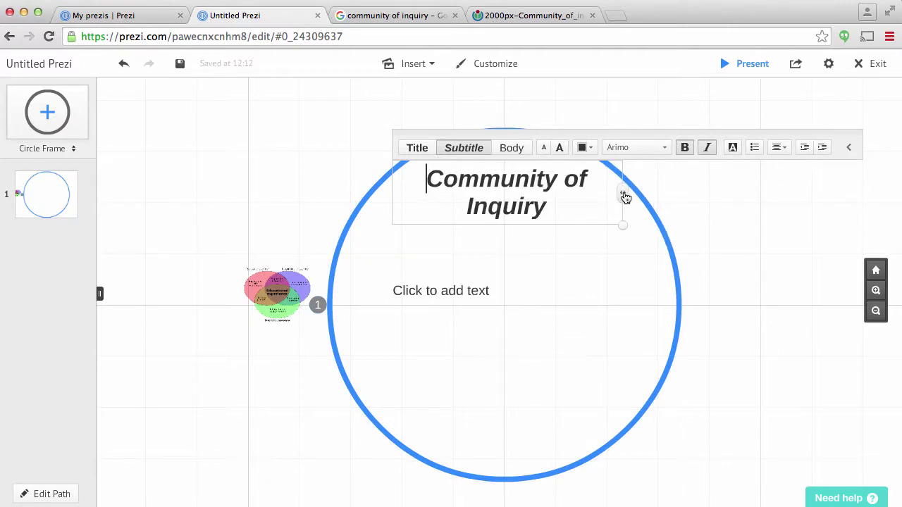
{"action": "left_click_drag", "start_coordinate": [624, 194], "coordinate": [702, 199]}
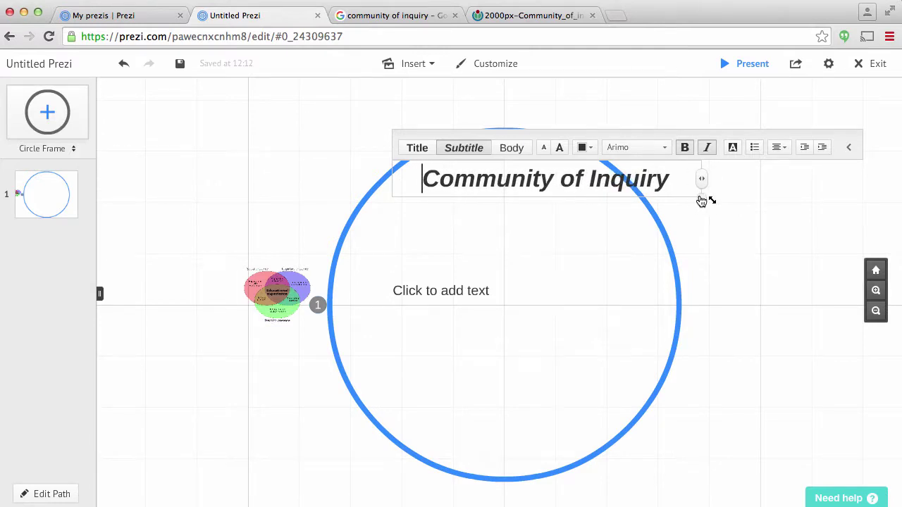
{"action": "left_click", "coordinate": [728, 221]}
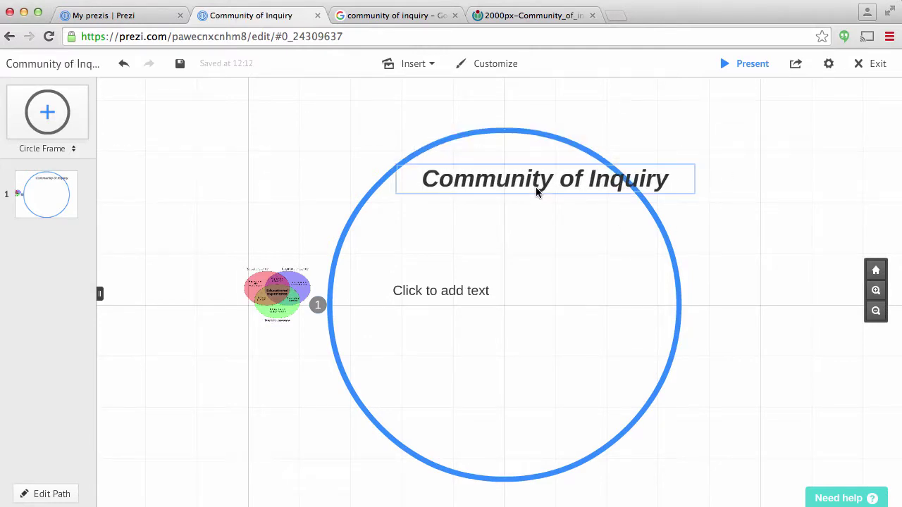
{"action": "left_click_drag", "start_coordinate": [537, 191], "coordinate": [499, 112]}
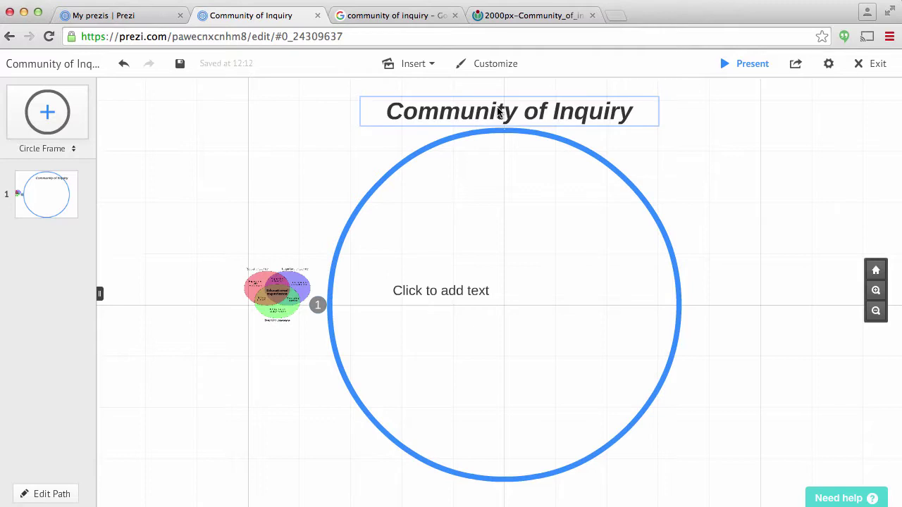
Step: Delete the empty body text box and move the Venn diagram into the circle frame
{"action": "left_click", "coordinate": [505, 287]}
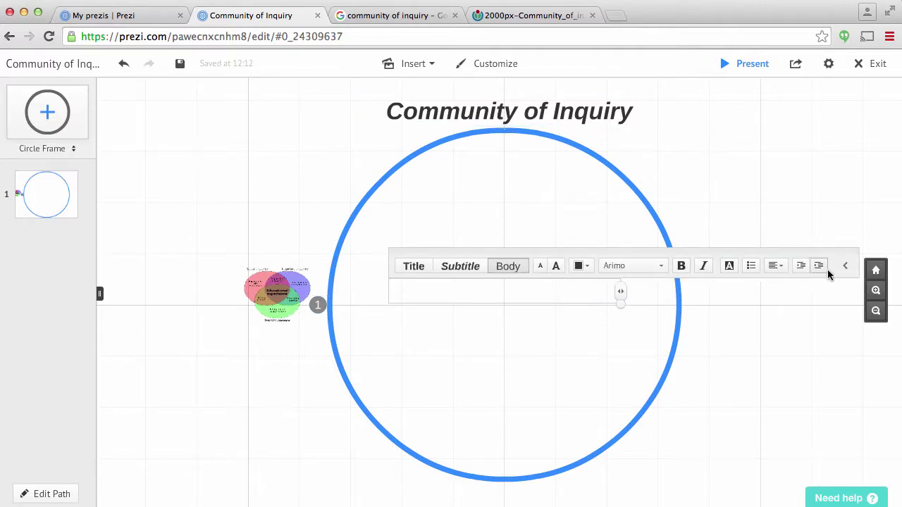
{"action": "left_click", "coordinate": [844, 266]}
{"action": "key", "text": "Escape"}
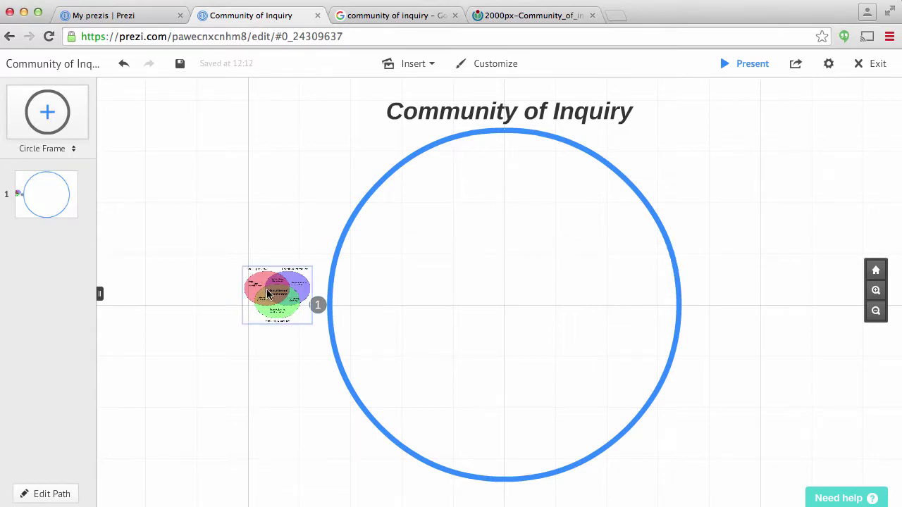
{"action": "left_click_drag", "start_coordinate": [268, 291], "coordinate": [413, 194]}
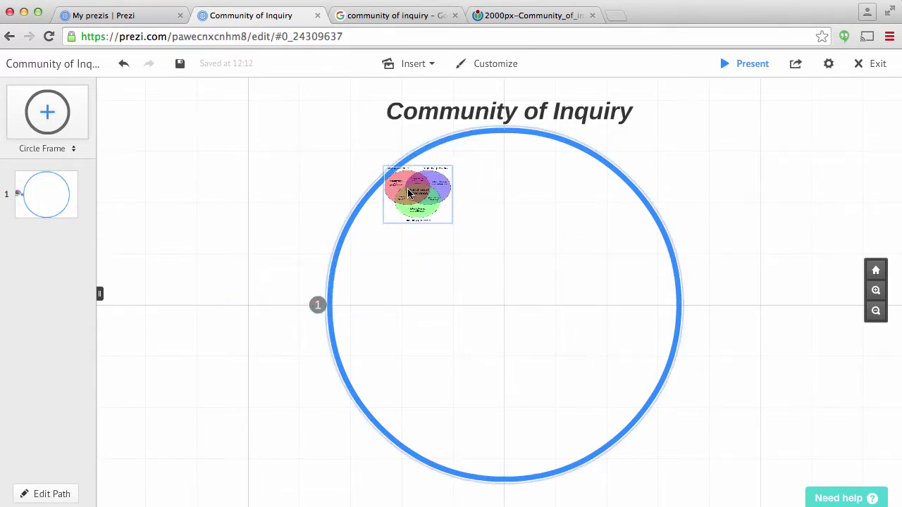
{"action": "left_click", "coordinate": [437, 208]}
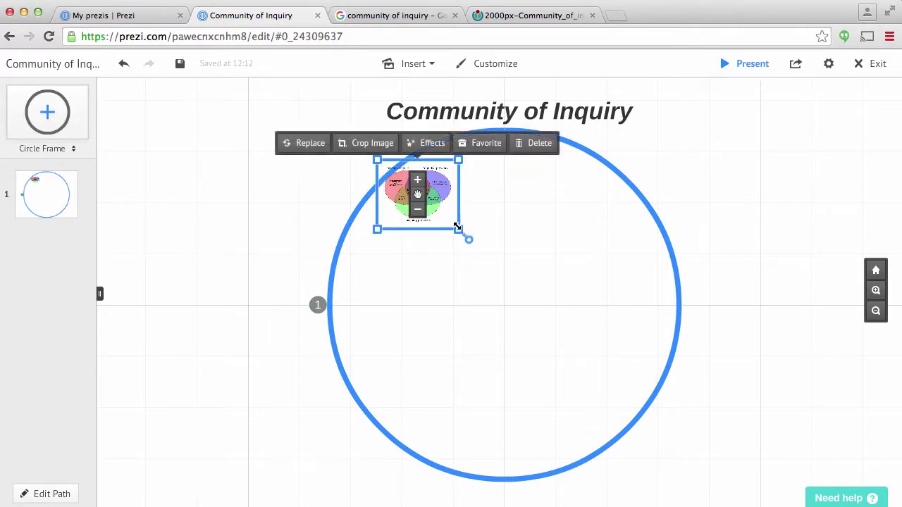
{"action": "left_click_drag", "start_coordinate": [459, 227], "coordinate": [613, 397]}
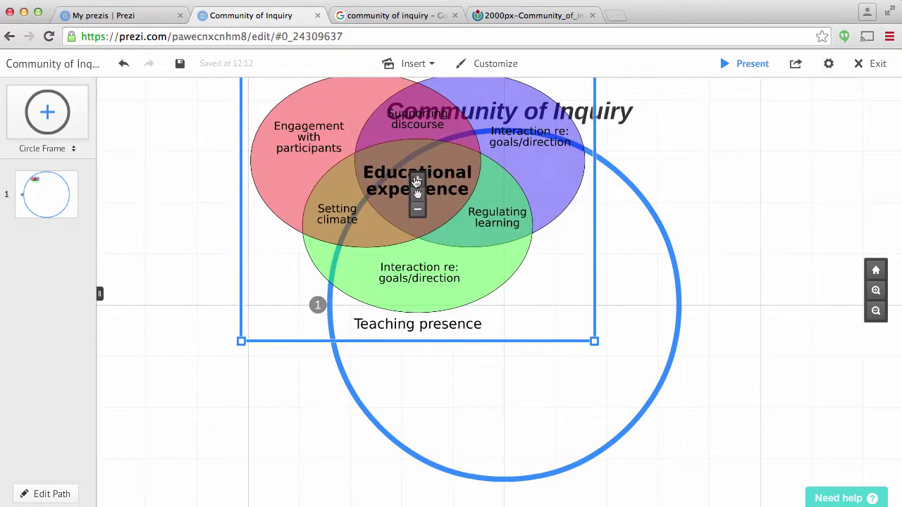
{"action": "left_click", "coordinate": [417, 180]}
{"action": "left_click_drag", "start_coordinate": [417, 191], "coordinate": [515, 294]}
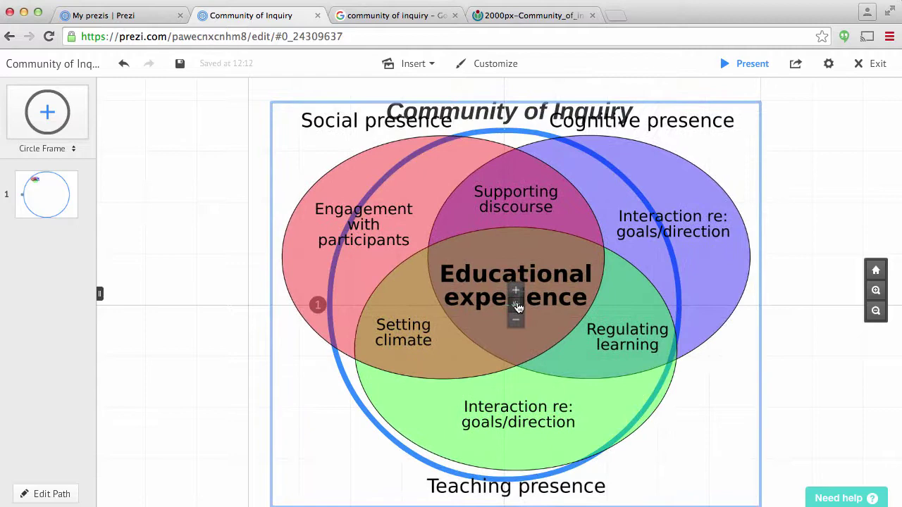
Step: Shrink the Venn diagram to fit and centre it, then move the title down inside the circle
{"action": "left_click", "coordinate": [515, 292]}
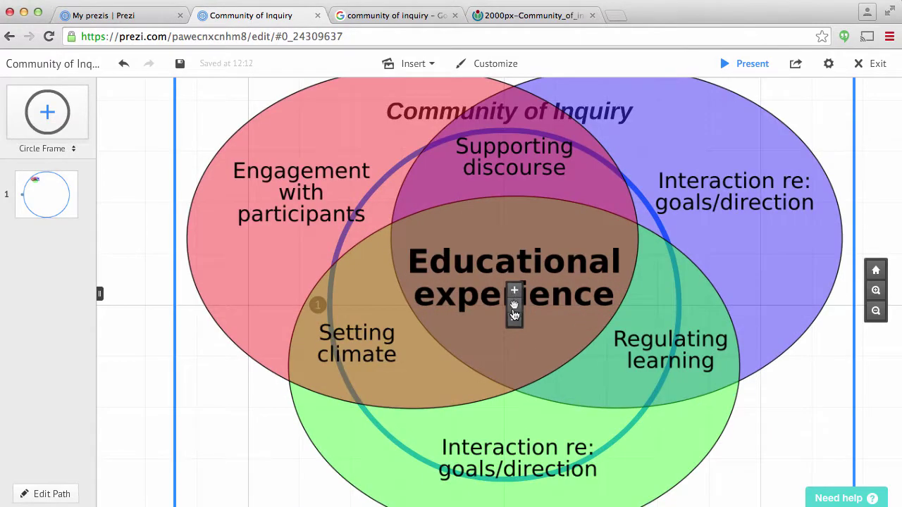
{"action": "left_click", "coordinate": [515, 321]}
{"action": "left_click", "coordinate": [515, 321]}
{"action": "left_click", "coordinate": [515, 321]}
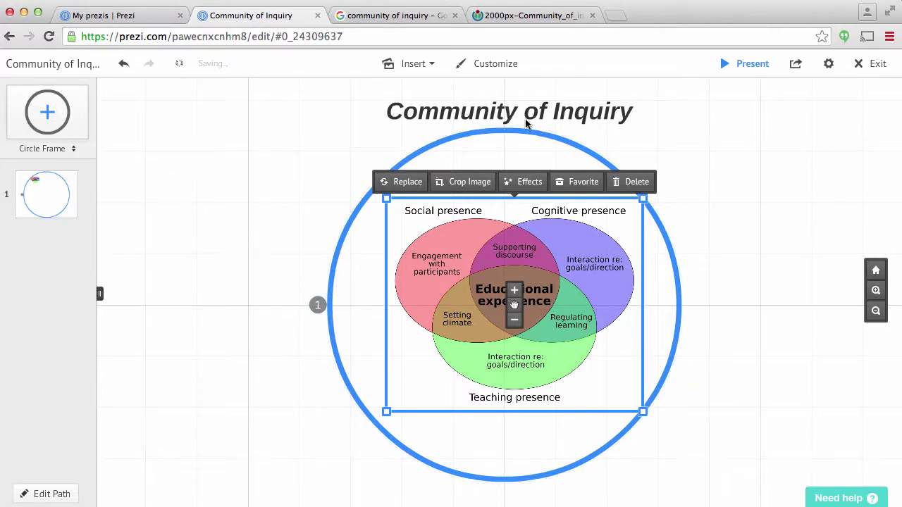
{"action": "left_click", "coordinate": [495, 242]}
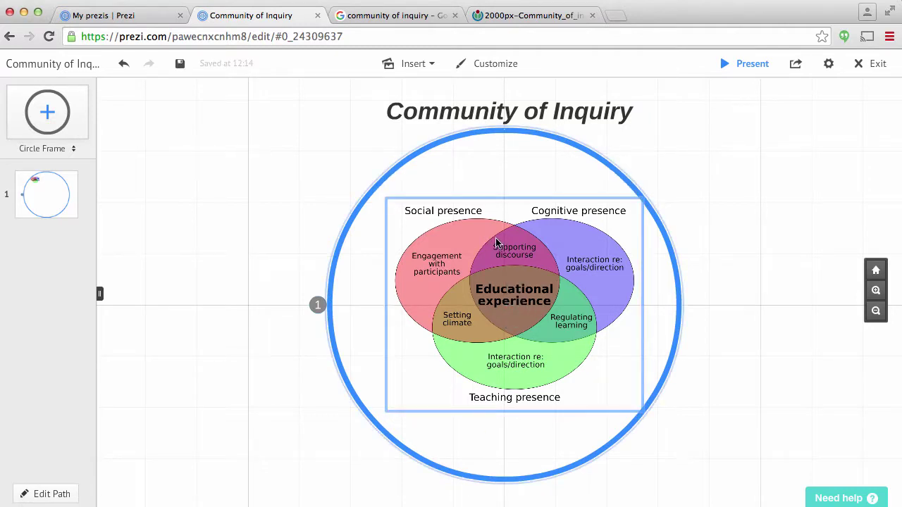
{"action": "left_click", "coordinate": [495, 243]}
{"action": "left_click", "coordinate": [513, 303]}
{"action": "left_click_drag", "start_coordinate": [513, 303], "coordinate": [503, 363]}
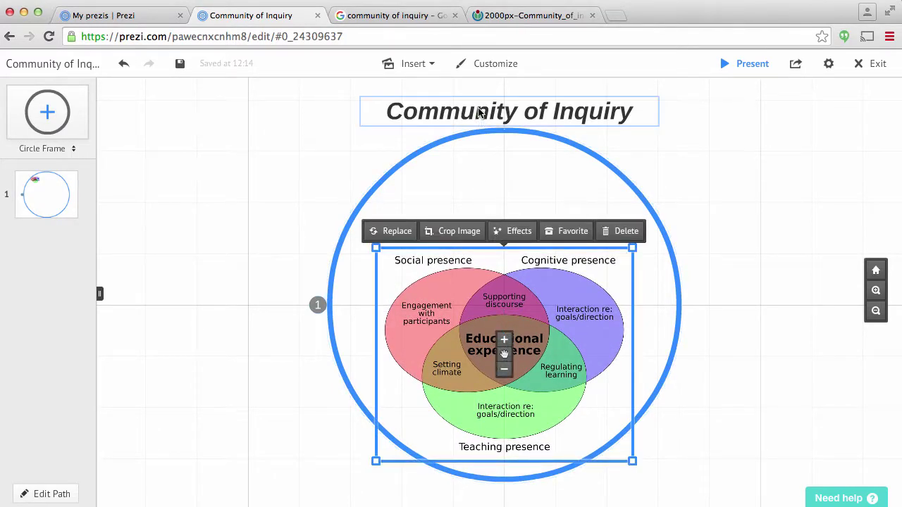
{"action": "left_click_drag", "start_coordinate": [481, 111], "coordinate": [485, 206]}
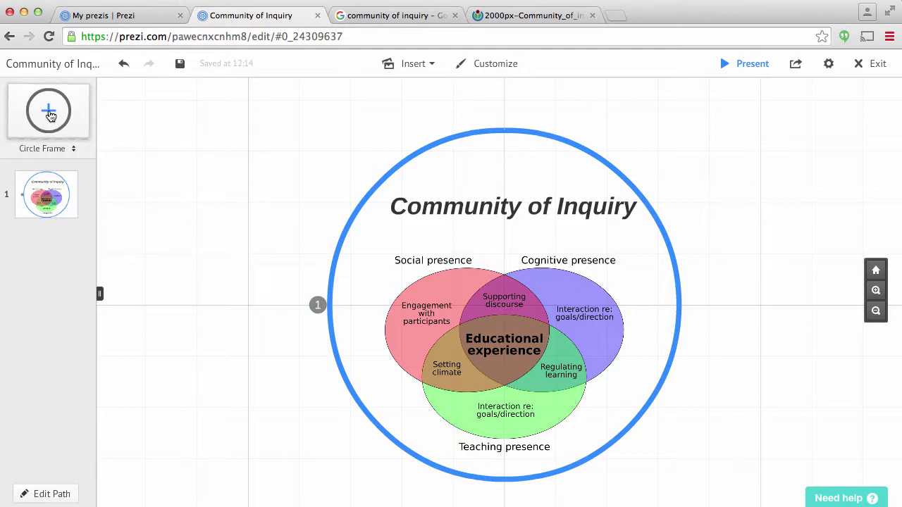
Step: Add a circle frame, then enlarge it and position it over the Social presence area
{"action": "left_click_drag", "start_coordinate": [50, 115], "coordinate": [464, 284]}
{"action": "left_click_drag", "start_coordinate": [509, 326], "coordinate": [529, 339]}
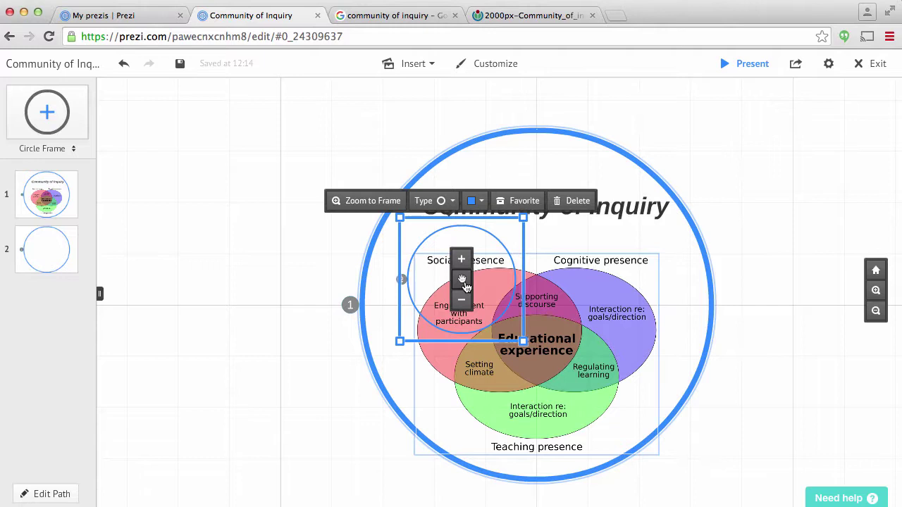
{"action": "mouse_move", "coordinate": [461, 282]}
{"action": "left_mouse_down"}
{"action": "mouse_move", "coordinate": [482, 291]}
{"action": "mouse_move", "coordinate": [468, 298]}
{"action": "left_mouse_up"}
{"action": "left_click_drag", "start_coordinate": [527, 356], "coordinate": [535, 364]}
{"action": "left_click_drag", "start_coordinate": [461, 298], "coordinate": [466, 299]}
{"action": "left_click", "coordinate": [28, 250]}
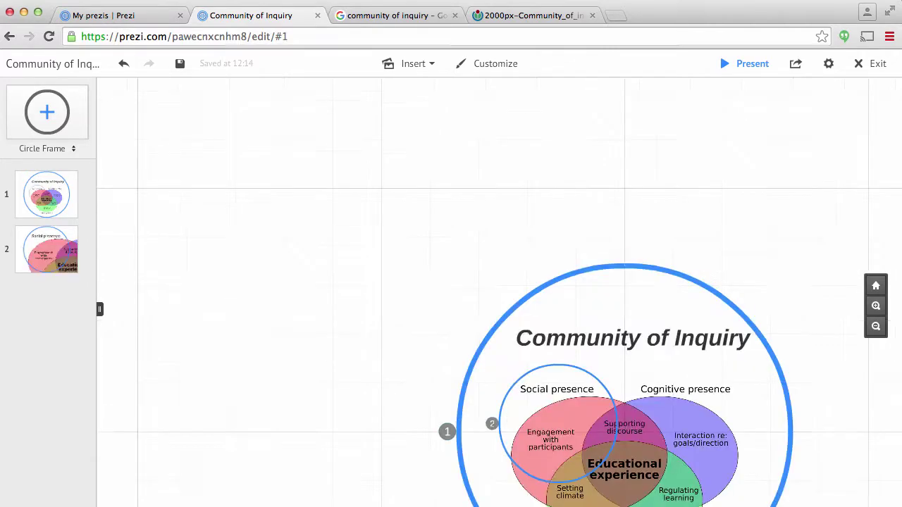
Step: Type 'add what I want' inside the Social presence frame, then open a blank browser tab
{"action": "left_click", "coordinate": [23, 252]}
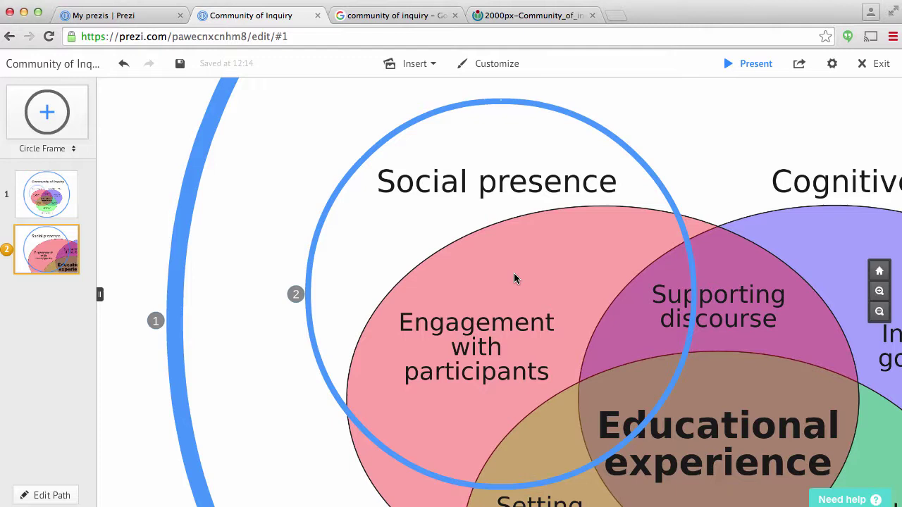
{"action": "double_click", "coordinate": [484, 247]}
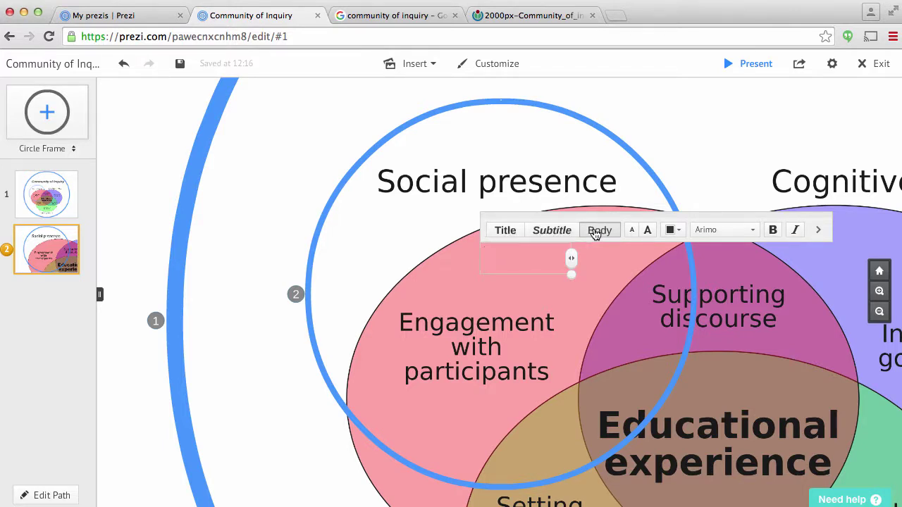
{"action": "type", "text": "add what I want"}
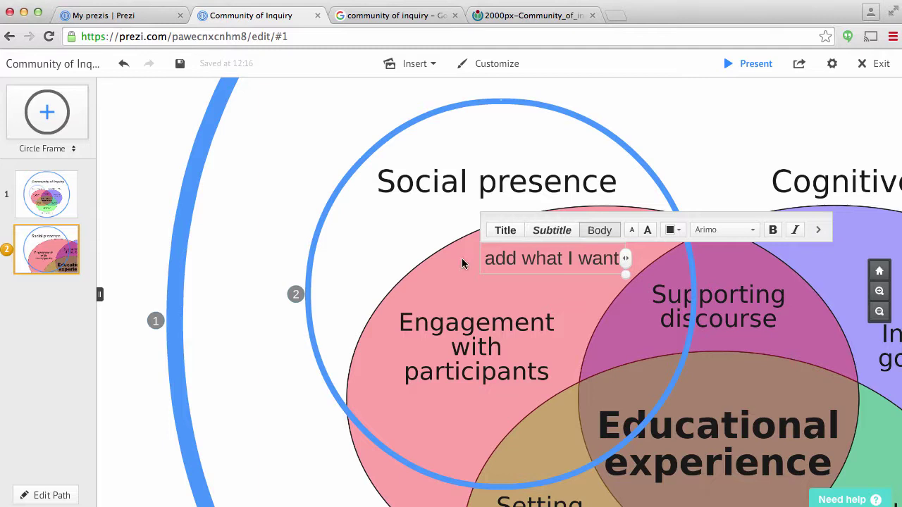
{"action": "left_click", "coordinate": [441, 250]}
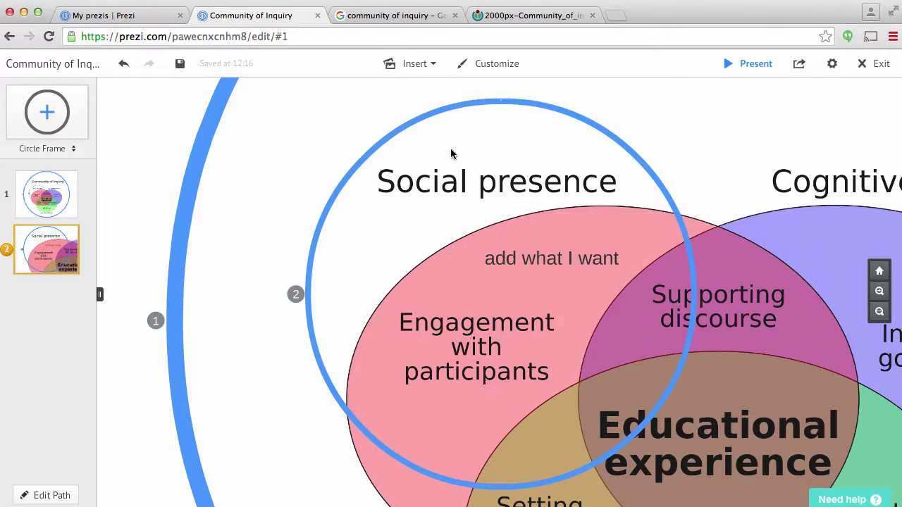
{"action": "left_click", "coordinate": [612, 15]}
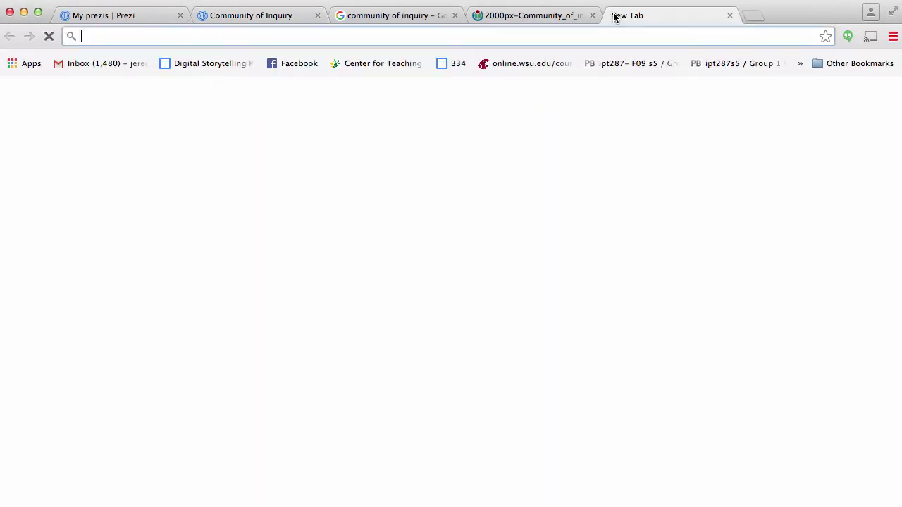
Step: Find a Google Images photo of students at a computer and copy it at full size
{"action": "type", "text": "google.com"}
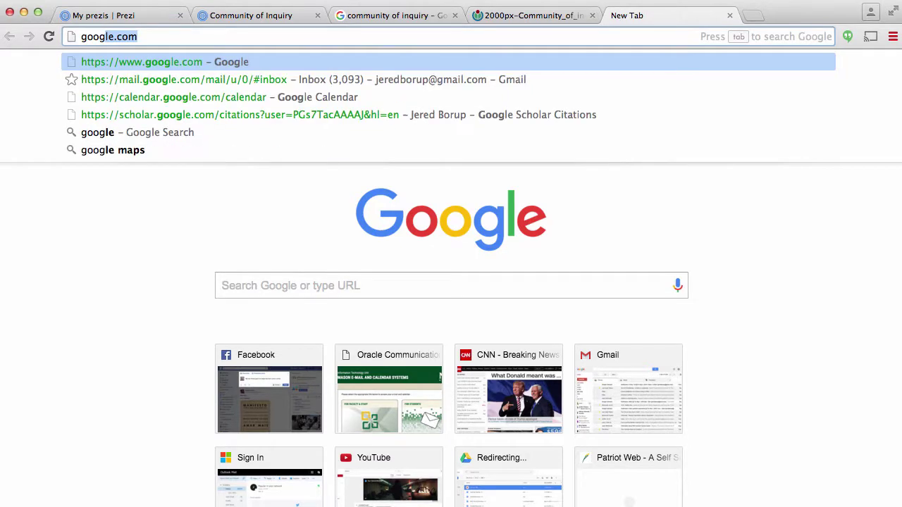
{"action": "key", "text": "Return"}
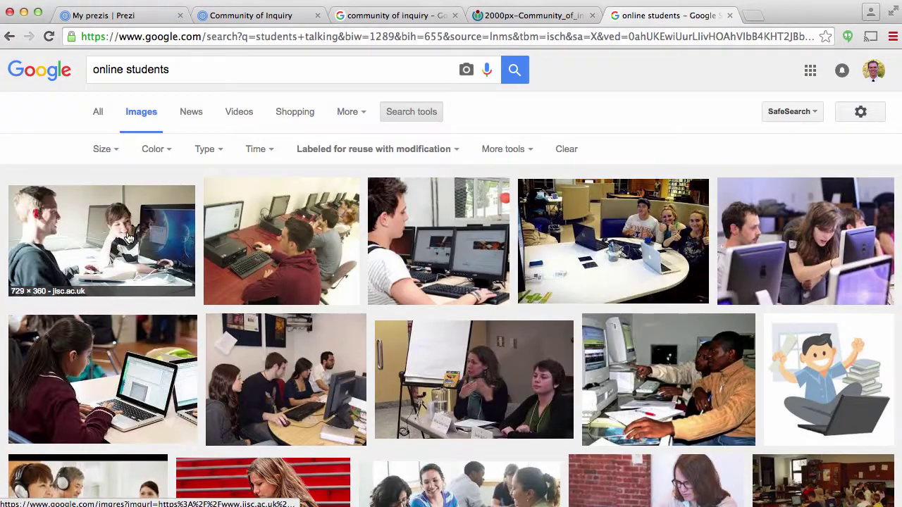
{"action": "left_click", "coordinate": [129, 238]}
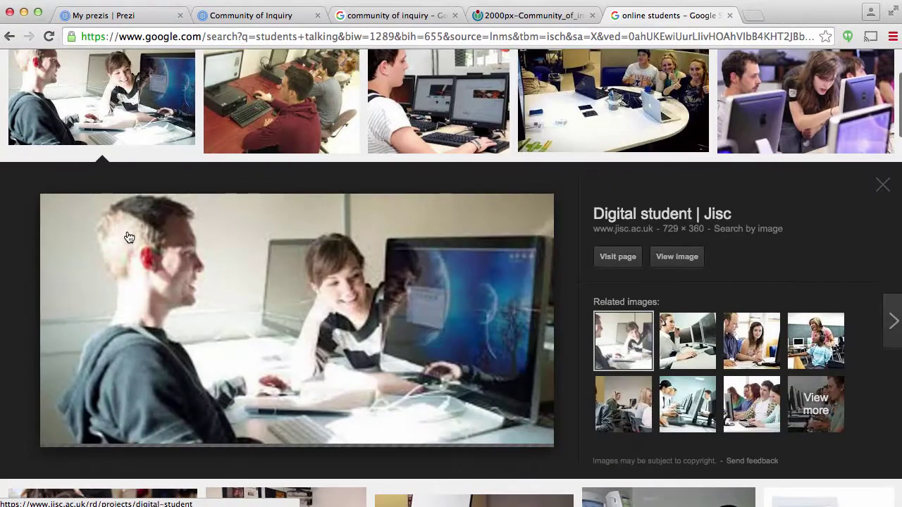
{"action": "left_click", "coordinate": [676, 257]}
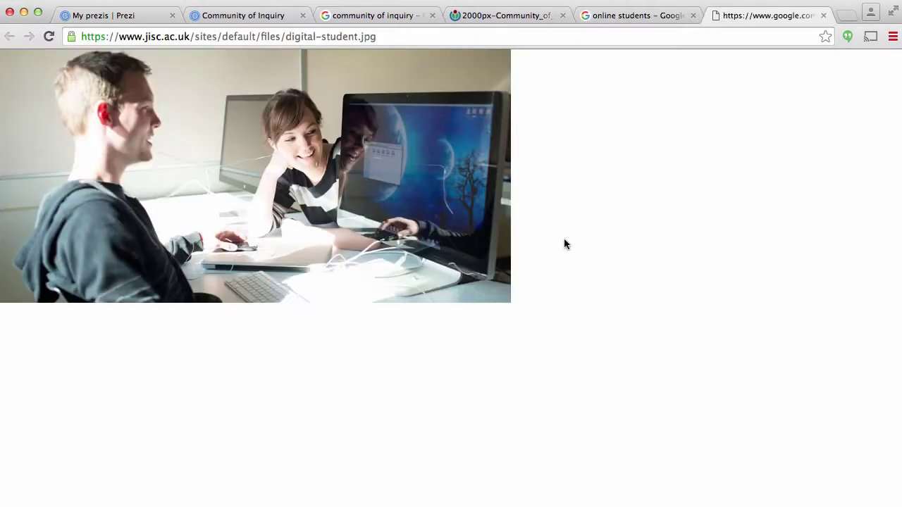
{"action": "right_click", "coordinate": [318, 146]}
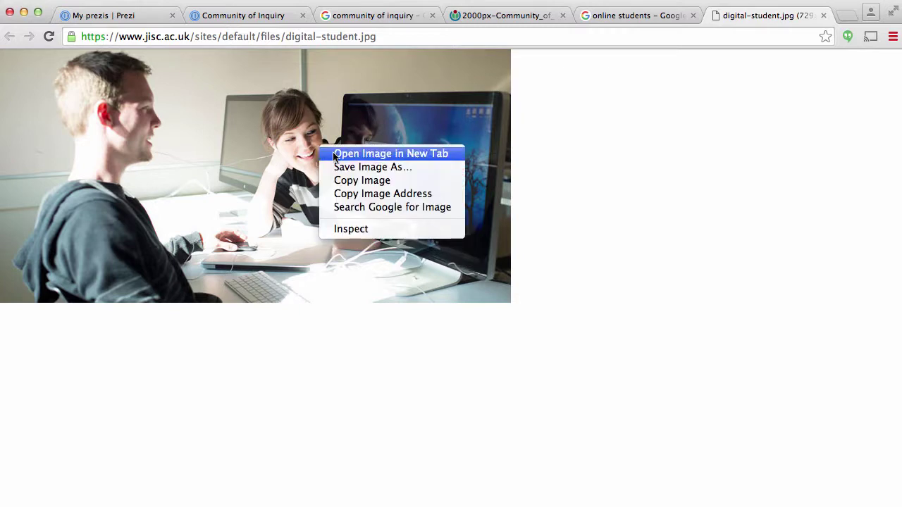
{"action": "left_click", "coordinate": [362, 179]}
{"action": "left_click", "coordinate": [233, 15]}
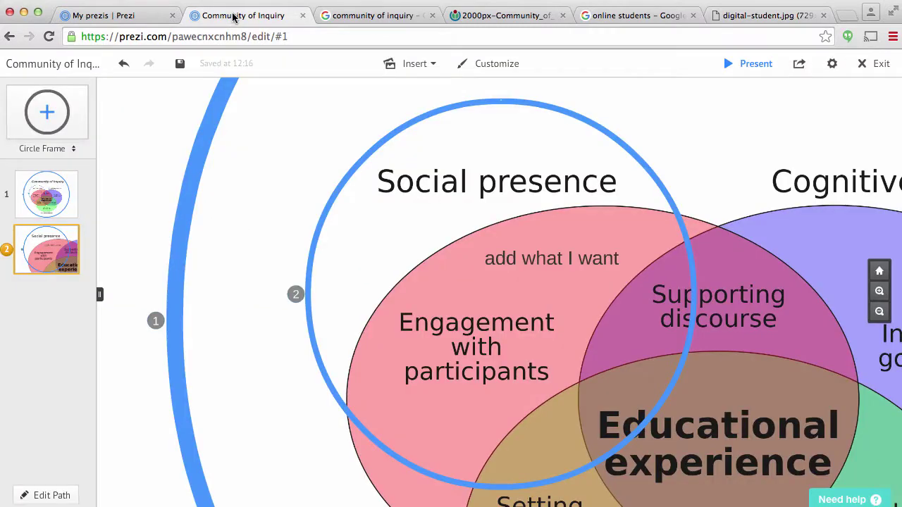
Step: Insert the image digital-student.jpg beside the 'add what I want' text
{"action": "left_click", "coordinate": [405, 238]}
{"action": "left_click", "coordinate": [432, 64]}
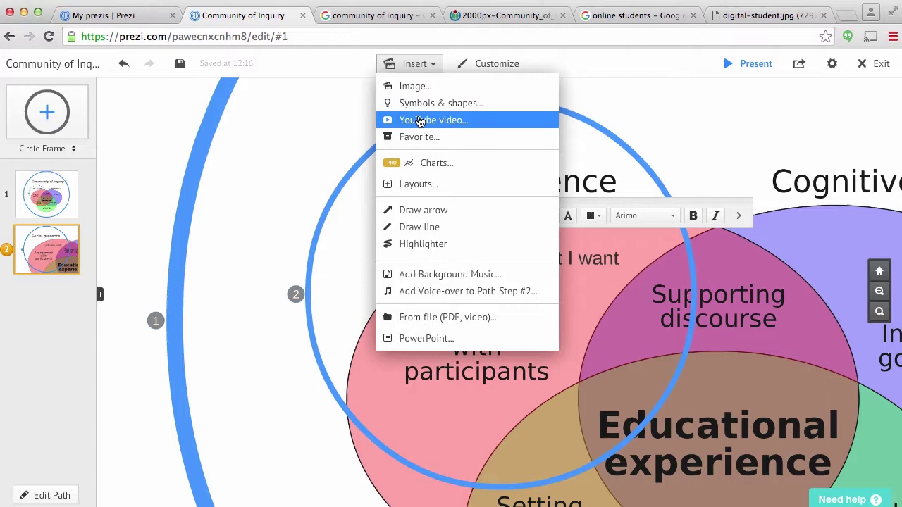
{"action": "left_click", "coordinate": [415, 86]}
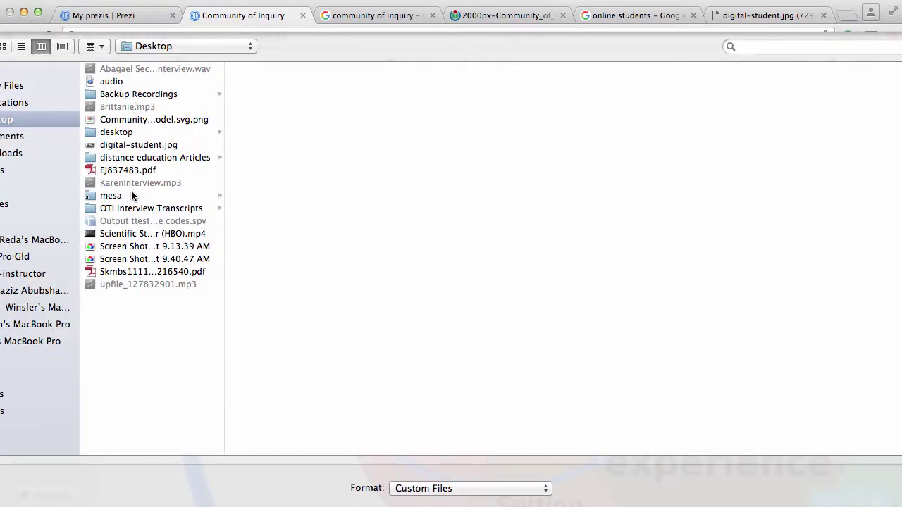
{"action": "double_click", "coordinate": [138, 145]}
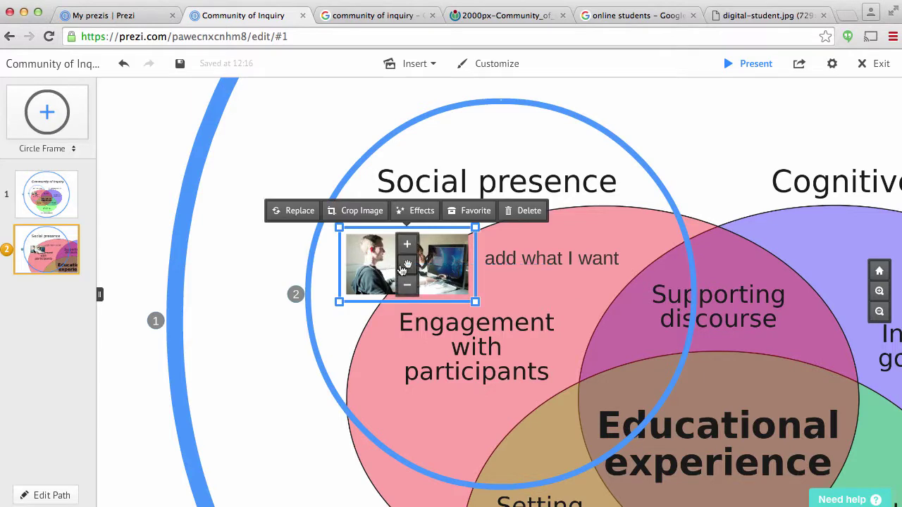
{"action": "left_click", "coordinate": [287, 242]}
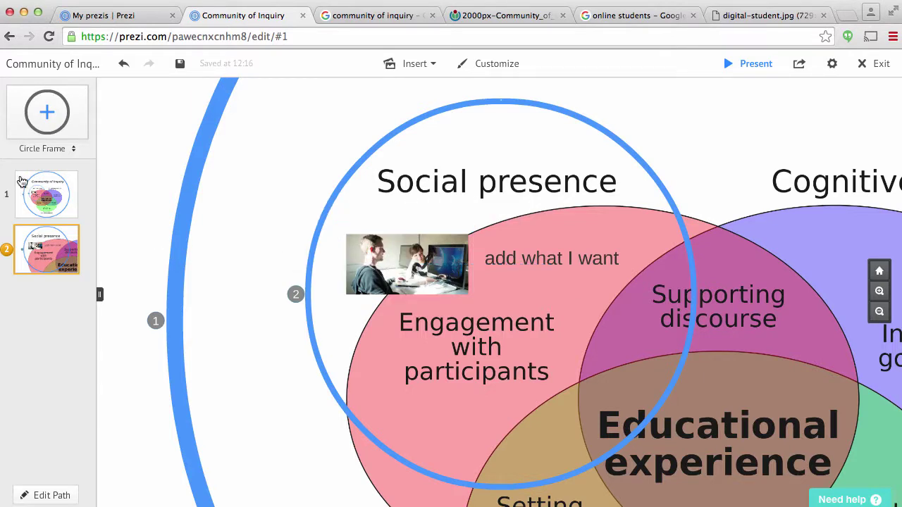
Step: Add a circle frame sized and centred around the student photo as path step 3
{"action": "left_click", "coordinate": [47, 112]}
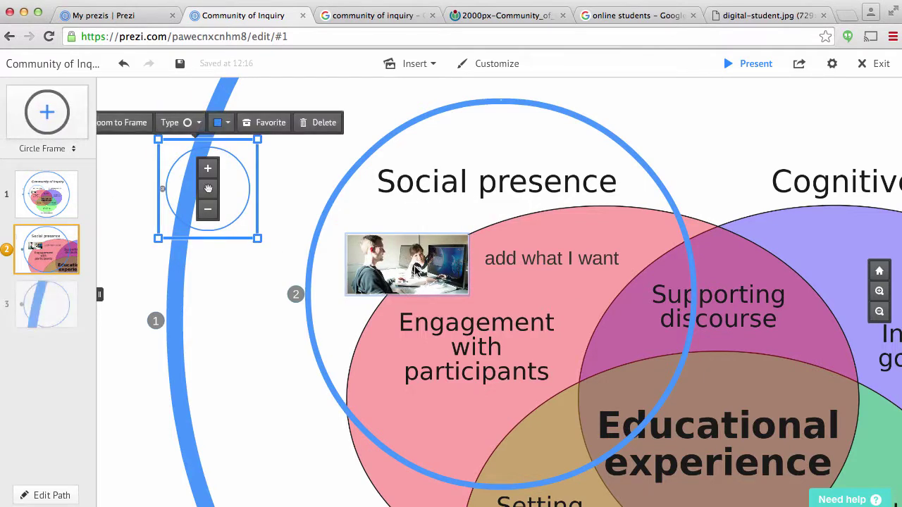
{"action": "left_click_drag", "start_coordinate": [207, 188], "coordinate": [373, 266]}
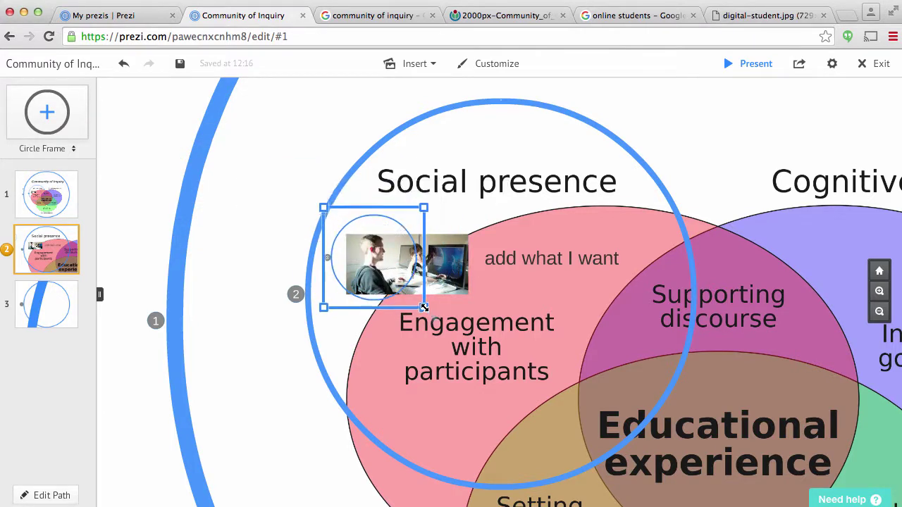
{"action": "left_click_drag", "start_coordinate": [423, 307], "coordinate": [446, 328]}
{"action": "left_click_drag", "start_coordinate": [377, 265], "coordinate": [411, 275]}
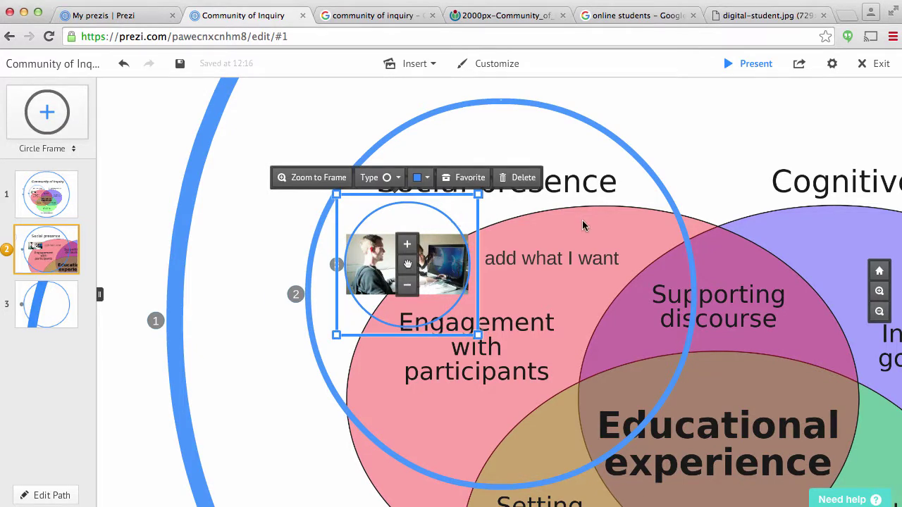
{"action": "left_click", "coordinate": [31, 315]}
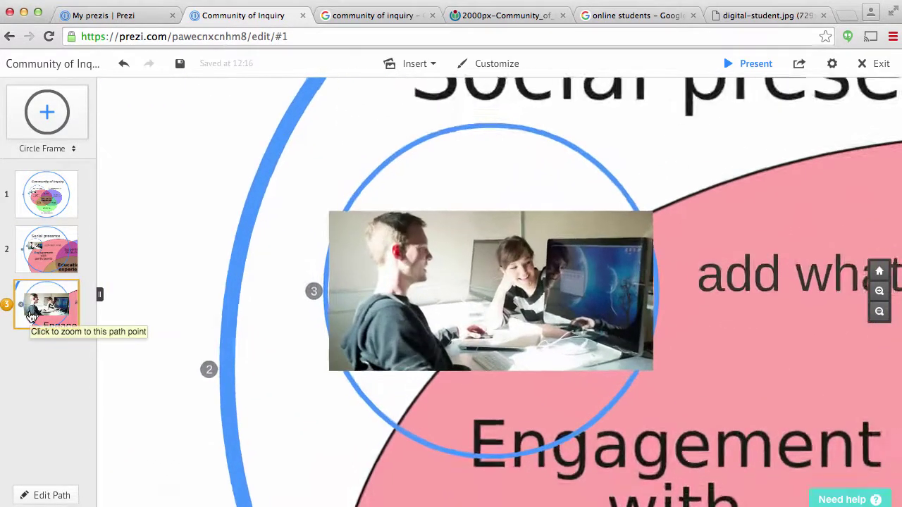
Step: Discard the stray empty text box above the photo and open Insert > YouTube video
{"action": "left_click", "coordinate": [529, 326]}
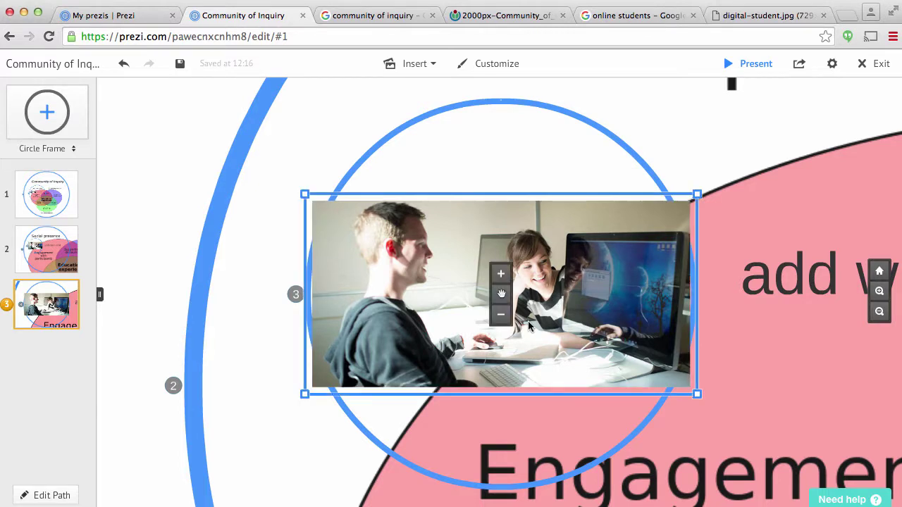
{"action": "left_click", "coordinate": [522, 149]}
{"action": "double_click", "coordinate": [513, 173]}
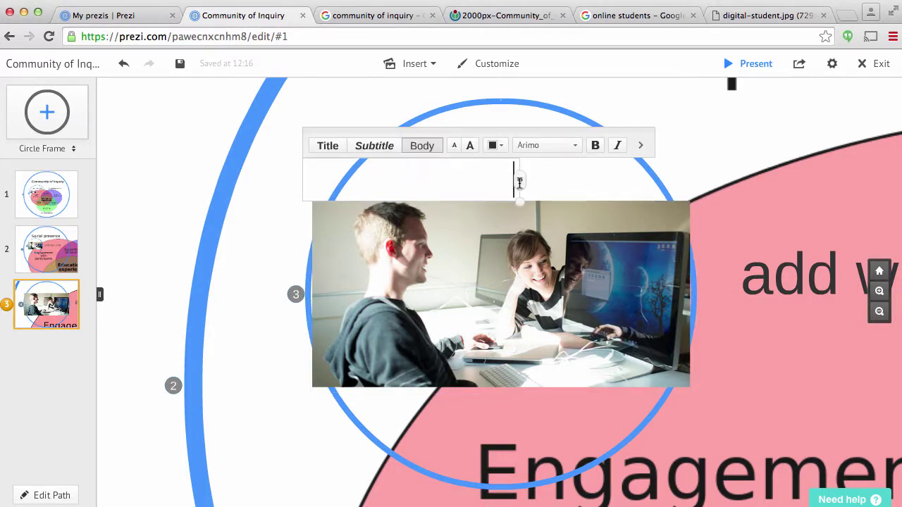
{"action": "left_click", "coordinate": [601, 179]}
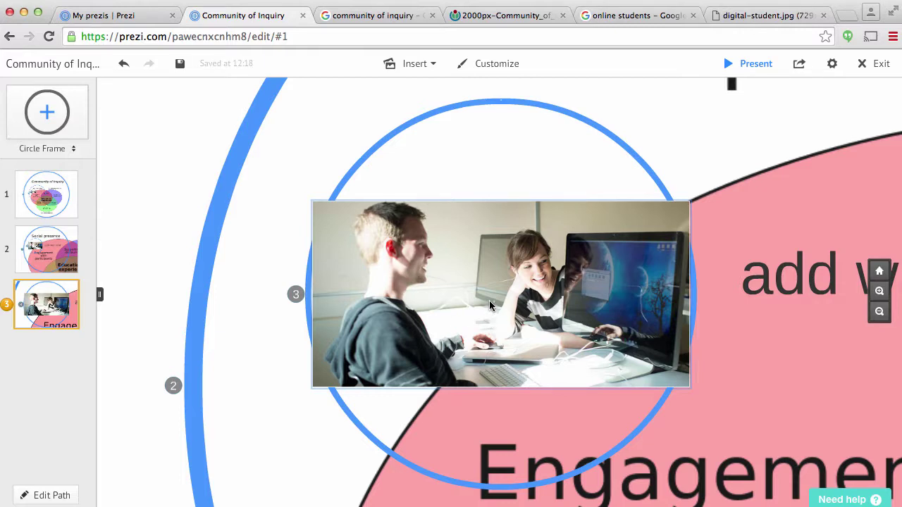
{"action": "left_click", "coordinate": [429, 65]}
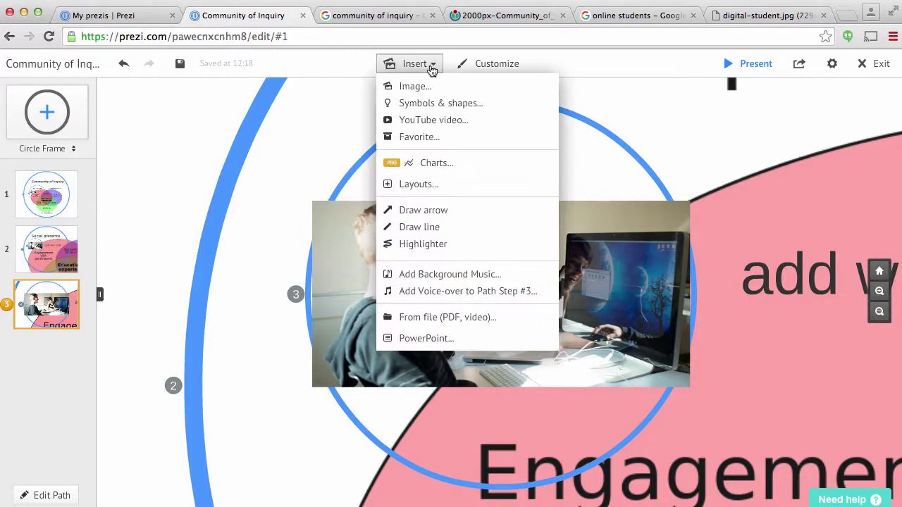
{"action": "left_click", "coordinate": [434, 121]}
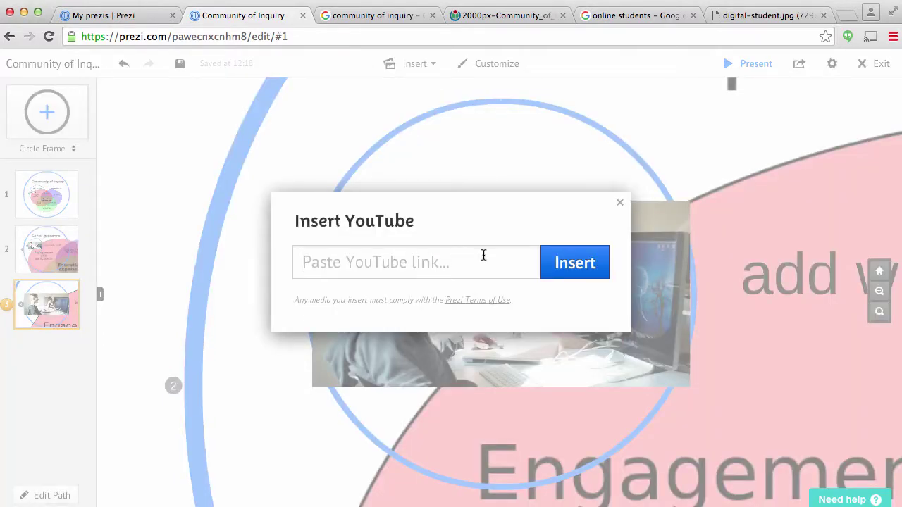
Step: Copy the paused Community of Inquiry video's URL and insert it into Prezi
{"action": "left_click", "coordinate": [847, 15]}
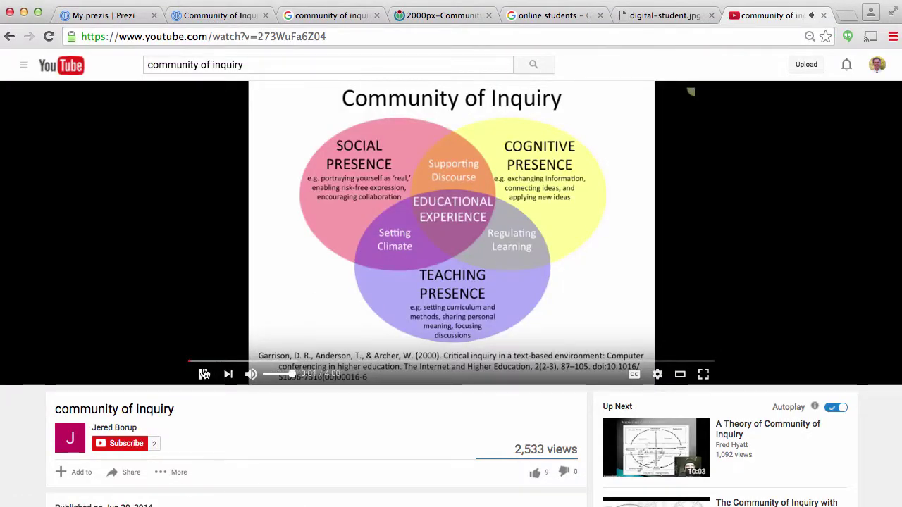
{"action": "left_click", "coordinate": [253, 314]}
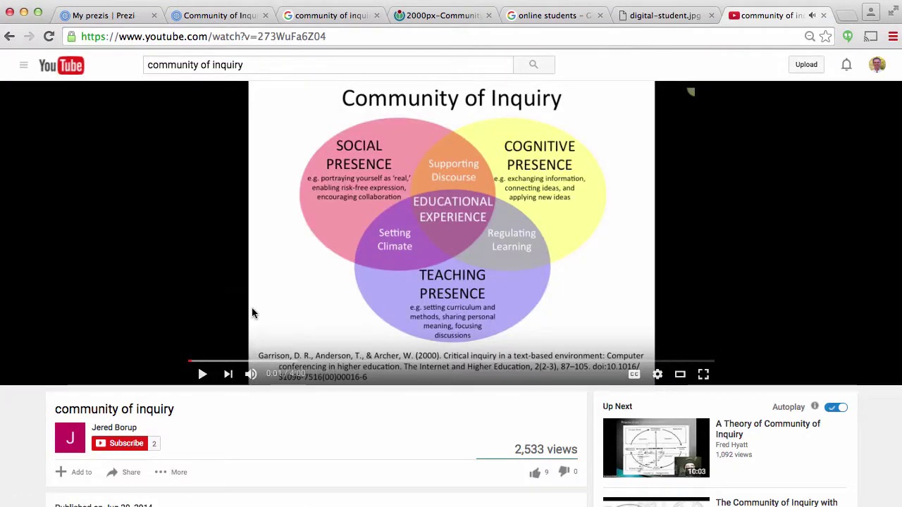
{"action": "left_click", "coordinate": [238, 37]}
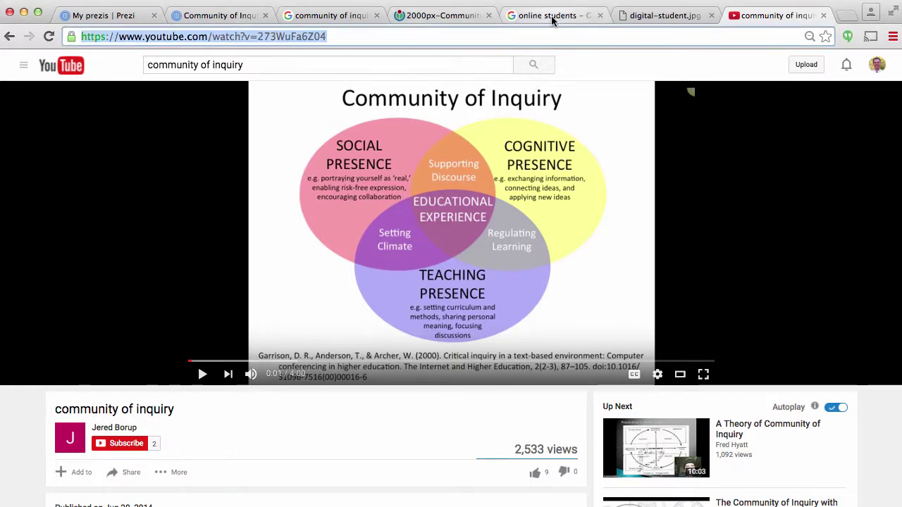
{"action": "left_click", "coordinate": [224, 17]}
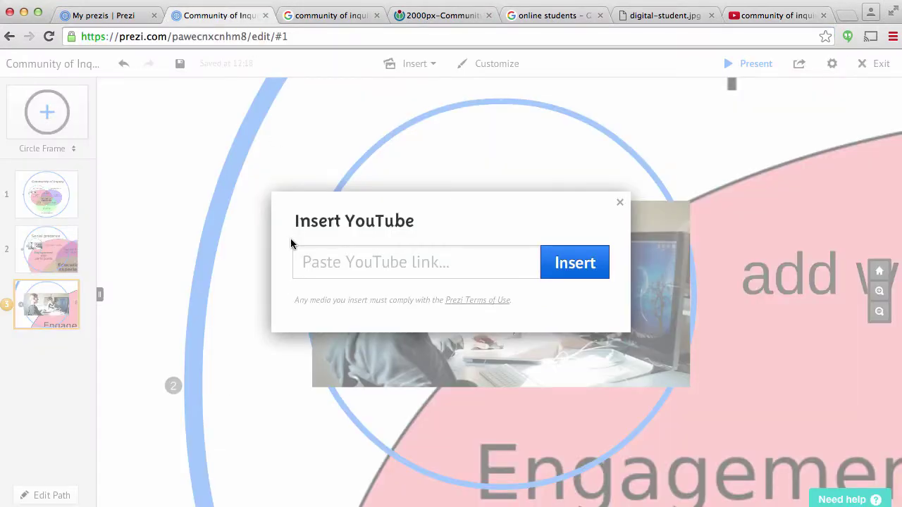
{"action": "left_click", "coordinate": [308, 257]}
{"action": "key", "text": "super+v"}
{"action": "left_click", "coordinate": [568, 269]}
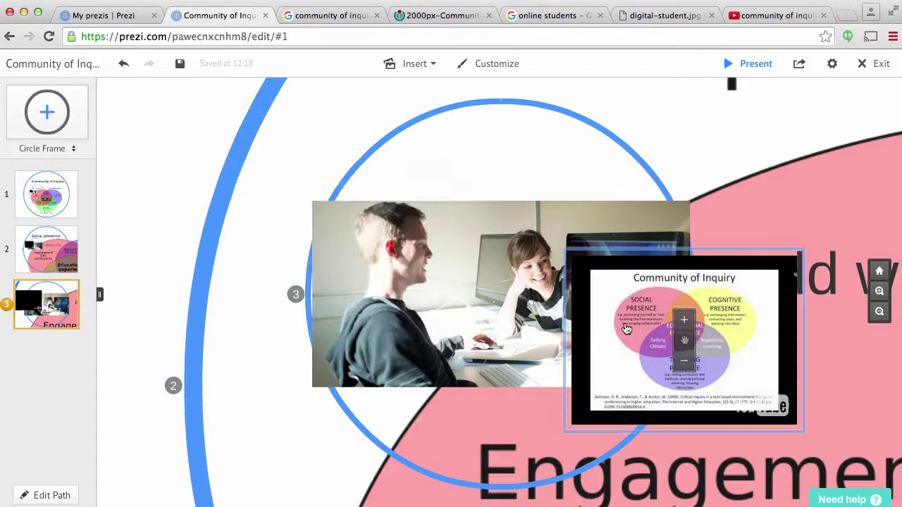
Step: Shrink the embedded video and place it above the classroom photo
{"action": "left_click_drag", "start_coordinate": [683, 341], "coordinate": [519, 236]}
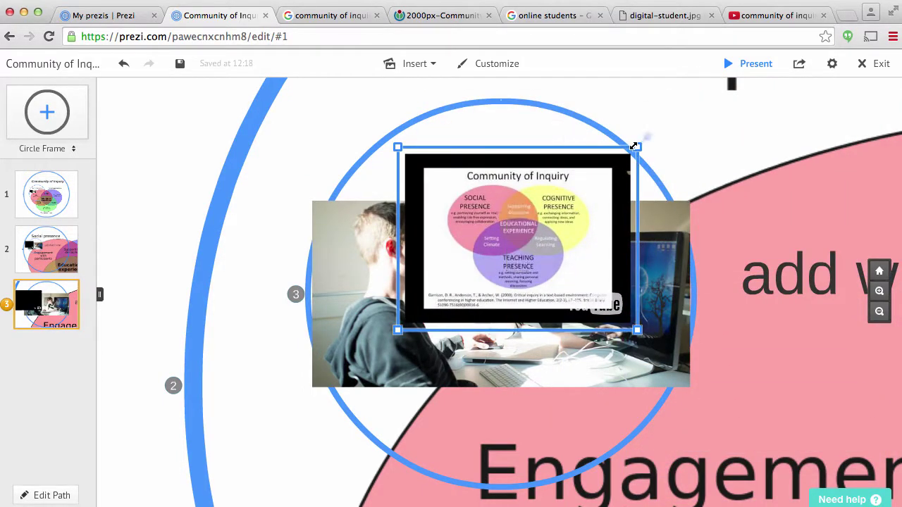
{"action": "left_click_drag", "start_coordinate": [634, 146], "coordinate": [576, 191]}
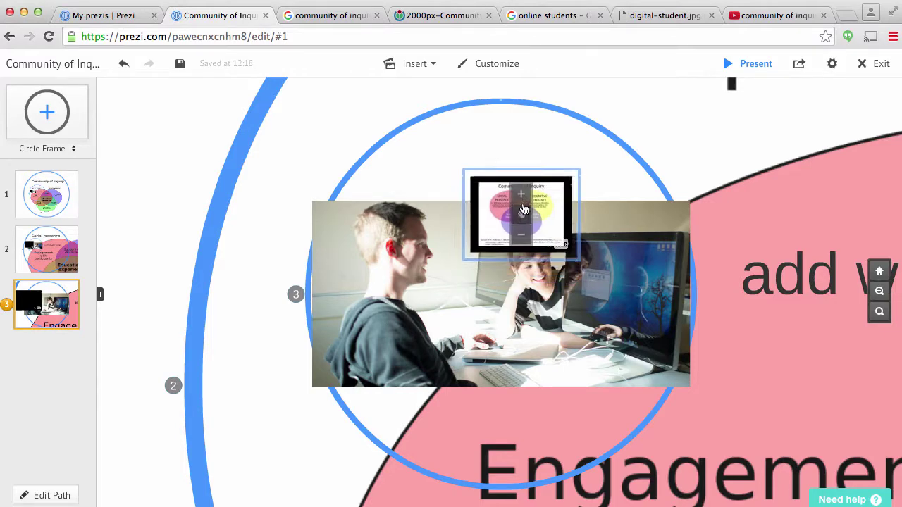
{"action": "left_click_drag", "start_coordinate": [524, 209], "coordinate": [517, 157]}
{"action": "left_click", "coordinate": [760, 357]}
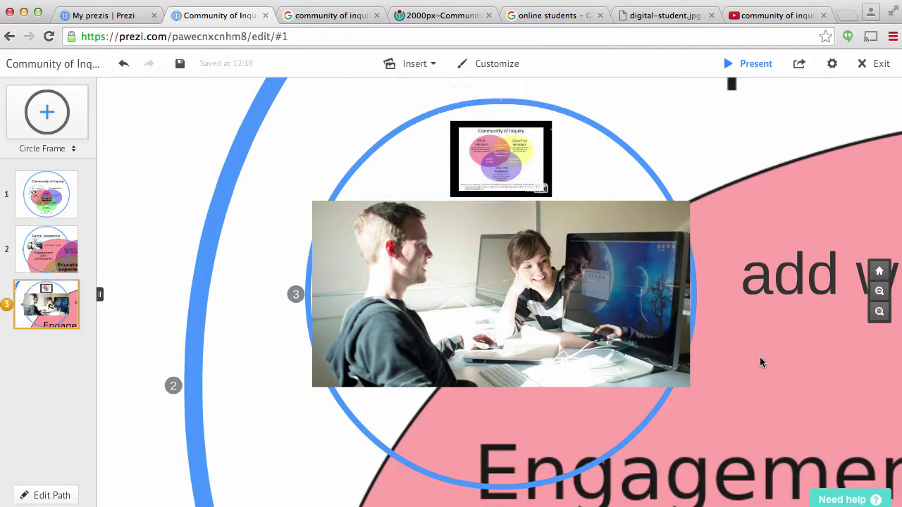
Step: Zoom out and fit a new circle frame around the Cognitive presence section
{"action": "scroll", "coordinate": [759, 357], "scroll_direction": "down", "scroll_amount": 5}
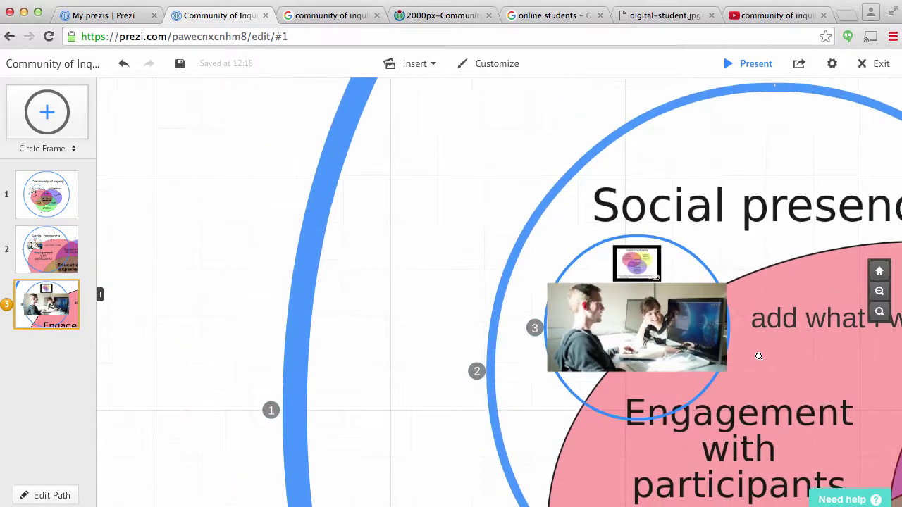
{"action": "scroll", "coordinate": [760, 356], "scroll_direction": "down", "scroll_amount": 5}
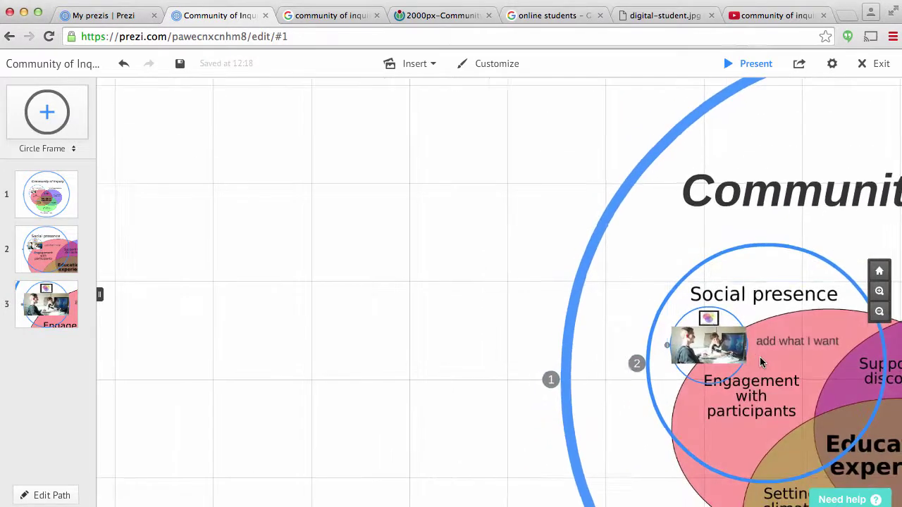
{"action": "scroll", "coordinate": [759, 357], "scroll_direction": "down", "scroll_amount": 3}
{"action": "left_click_drag", "start_coordinate": [566, 284], "coordinate": [226, 157]}
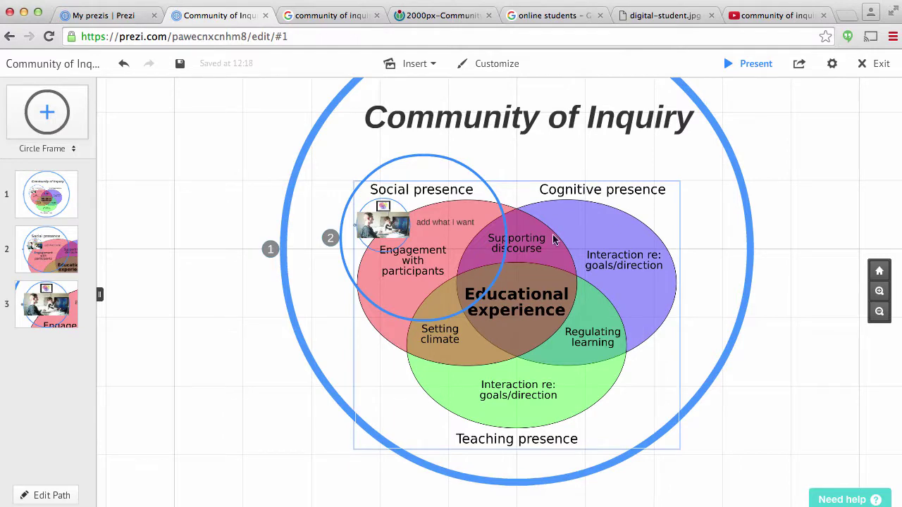
{"action": "left_click", "coordinate": [48, 111]}
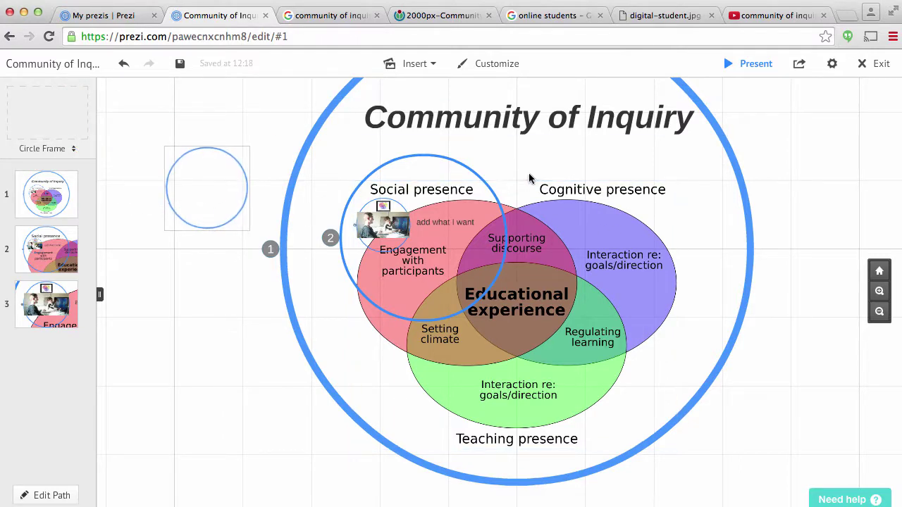
{"action": "left_click_drag", "start_coordinate": [240, 193], "coordinate": [613, 231]}
{"action": "left_click_drag", "start_coordinate": [698, 316], "coordinate": [736, 346]}
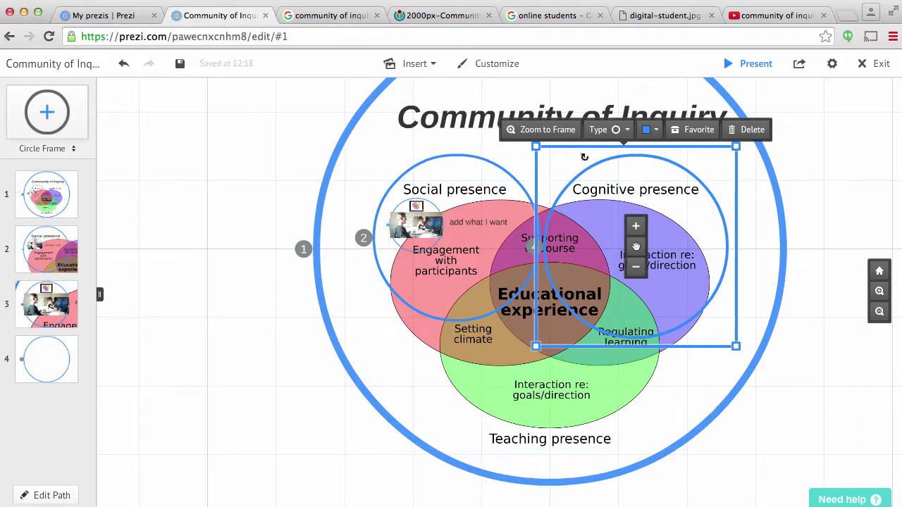
Step: Make the new frame's outline white and open the theme Customize options
{"action": "left_click", "coordinate": [647, 128]}
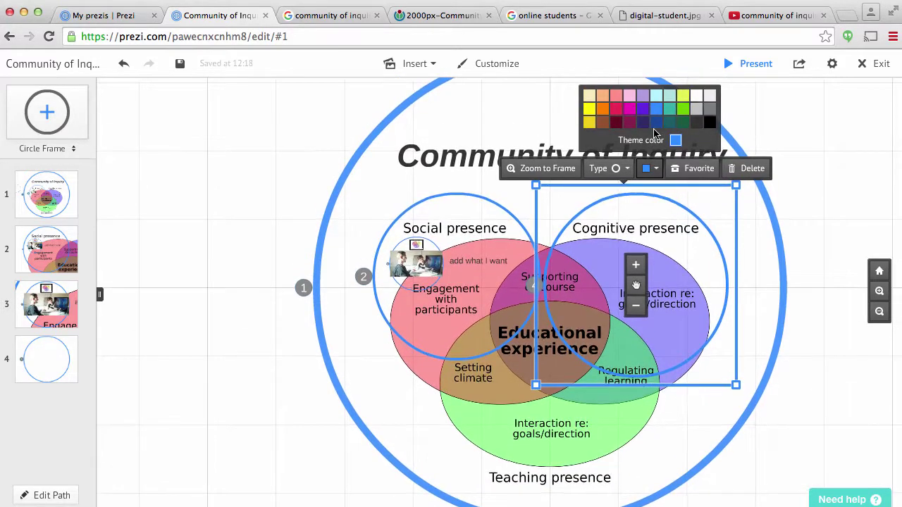
{"action": "left_click", "coordinate": [708, 97]}
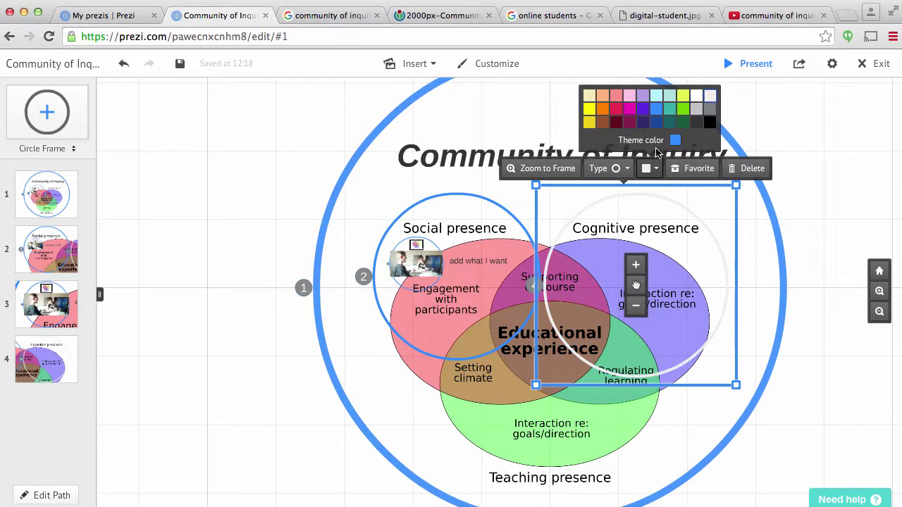
{"action": "left_click", "coordinate": [619, 168]}
{"action": "left_click", "coordinate": [655, 169]}
{"action": "left_click", "coordinate": [496, 64]}
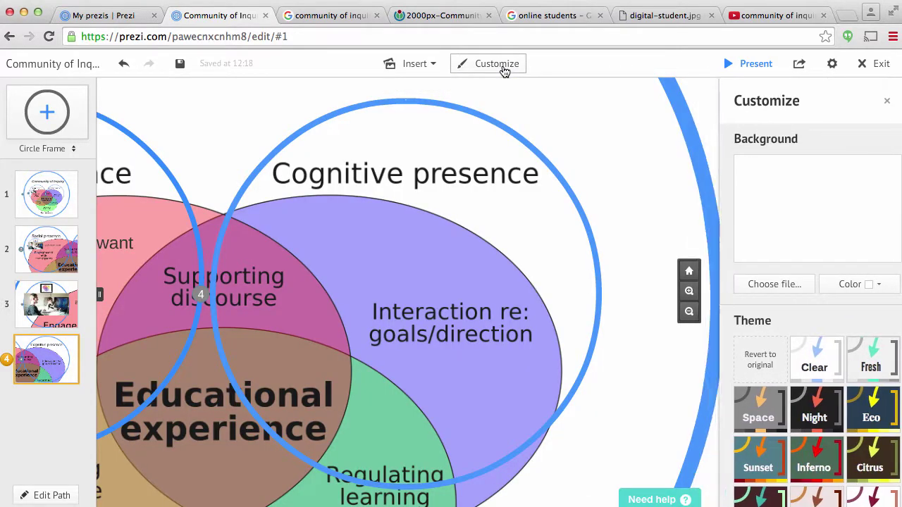
Step: Apply the Clear theme, turning every frame into a pale translucent ring
{"action": "left_click", "coordinate": [799, 360]}
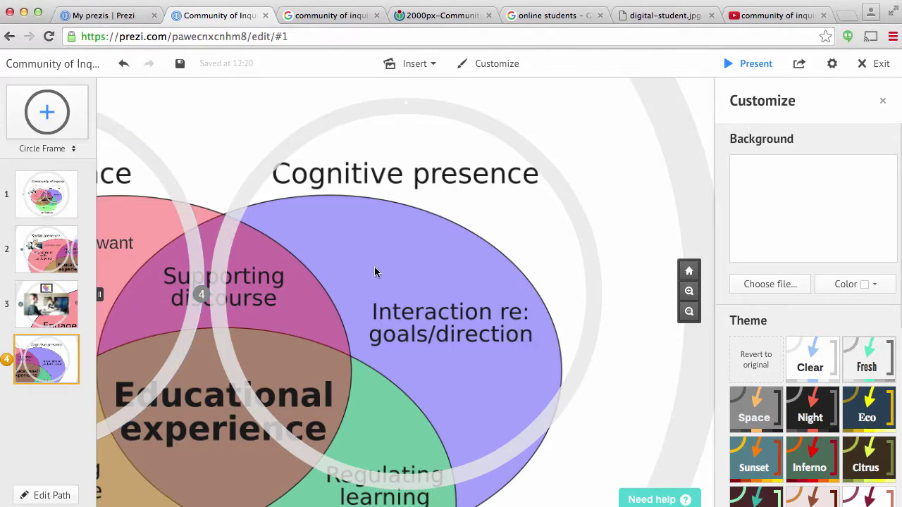
{"action": "left_click", "coordinate": [426, 311]}
{"action": "left_click", "coordinate": [577, 334]}
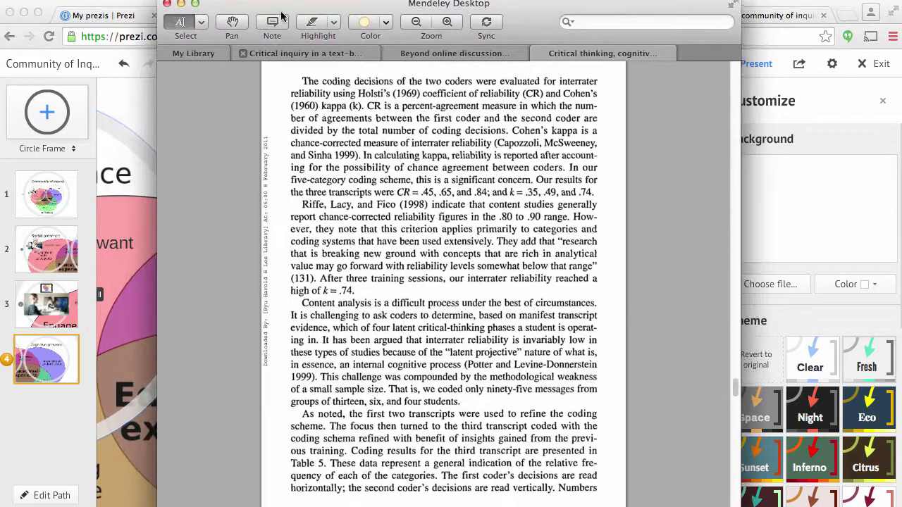
Step: Screenshot the Cognitive Presence Descriptors figure from the paper in Mendeley
{"action": "scroll", "coordinate": [386, 291], "scroll_direction": "up", "scroll_amount": 20}
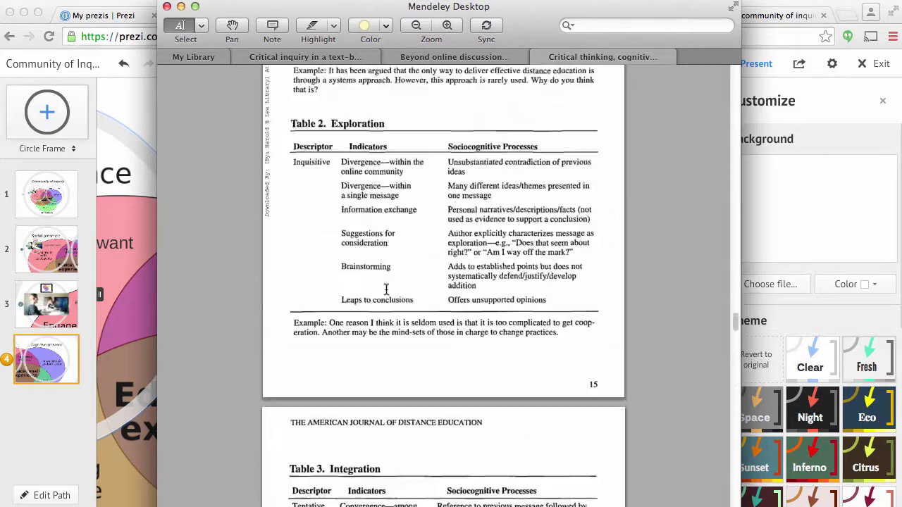
{"action": "scroll", "coordinate": [386, 291], "scroll_direction": "down", "scroll_amount": 5}
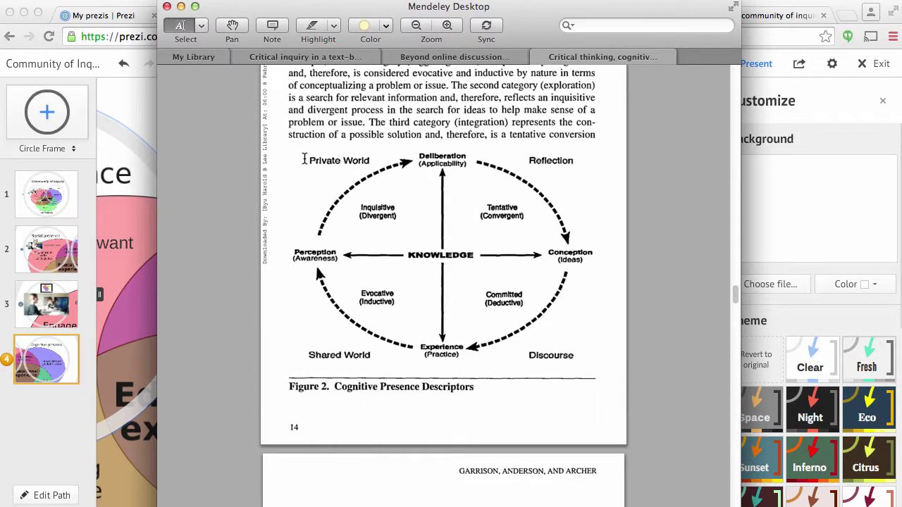
{"action": "key", "text": "super+shift+4"}
{"action": "left_click_drag", "start_coordinate": [278, 147], "coordinate": [608, 408]}
Step: Scroll to the Practical Inquiry Model figure and screenshot it too
{"action": "scroll", "coordinate": [592, 401], "scroll_direction": "down", "scroll_amount": 6}
{"action": "scroll", "coordinate": [593, 401], "scroll_direction": "up", "scroll_amount": 11}
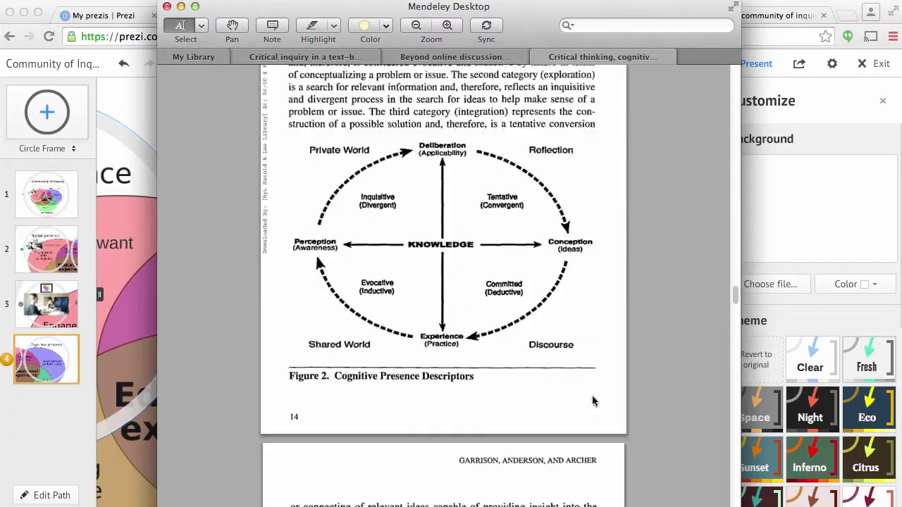
{"action": "scroll", "coordinate": [593, 401], "scroll_direction": "up", "scroll_amount": 12}
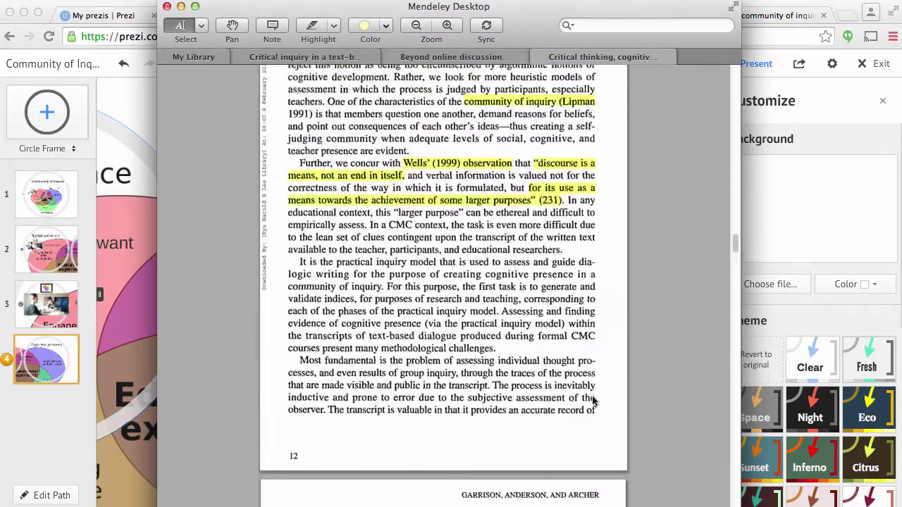
{"action": "scroll", "coordinate": [592, 401], "scroll_direction": "up", "scroll_amount": 15}
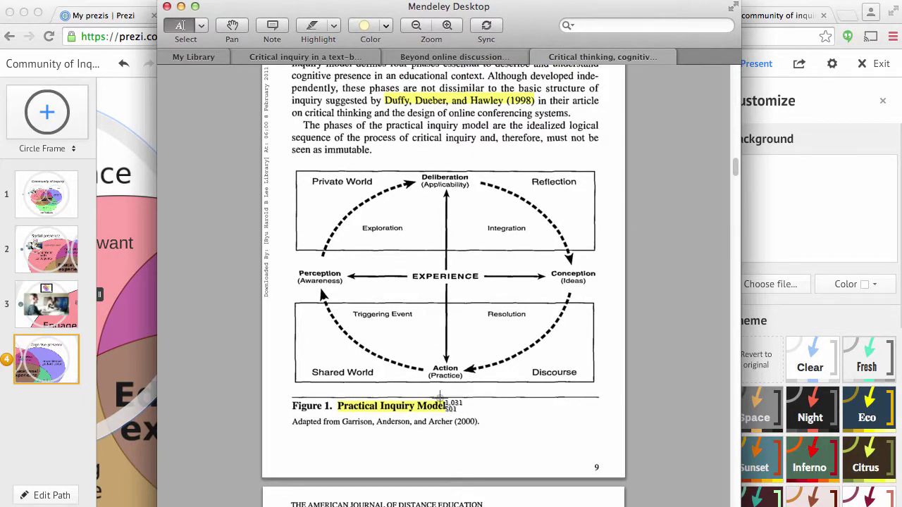
{"action": "left_click_drag", "start_coordinate": [289, 164], "coordinate": [604, 439]}
Step: Paste the captured figure into the Cognitive presence area and shrink it beside the other
{"action": "key", "text": "super+Tab"}
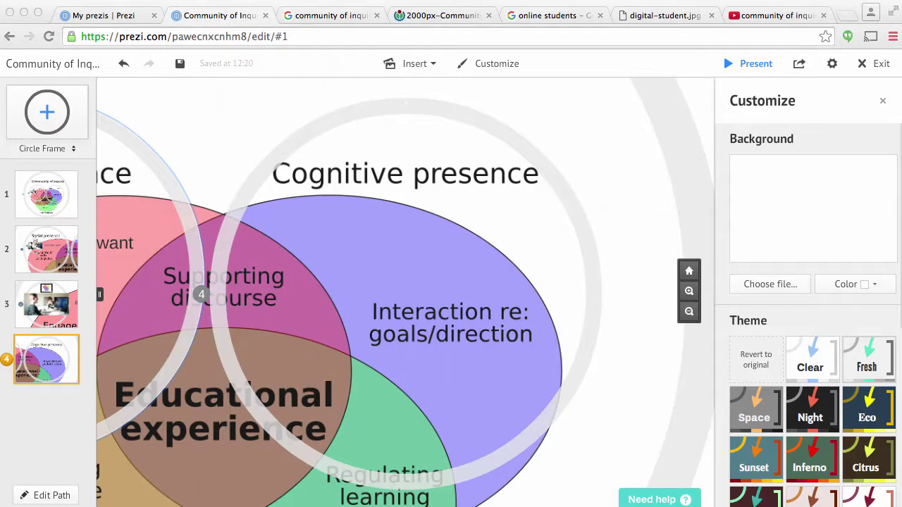
{"action": "left_click", "coordinate": [427, 65]}
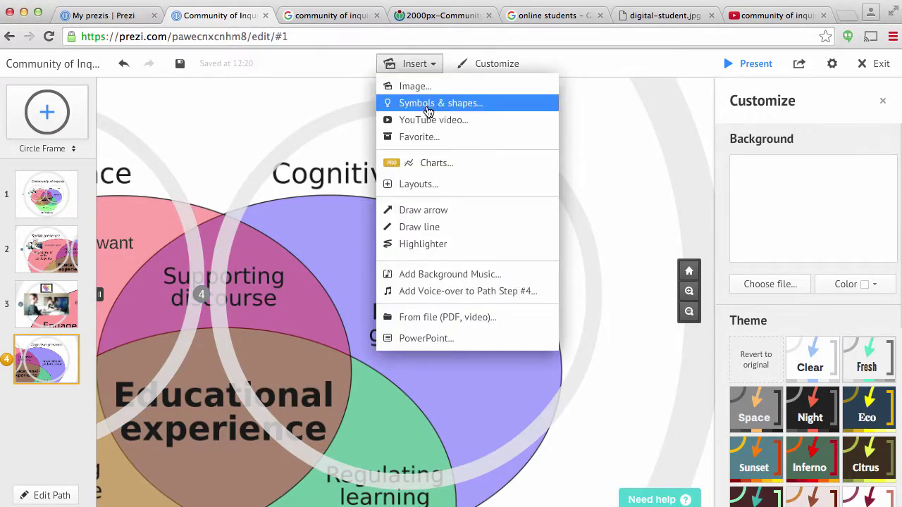
{"action": "key", "text": "ctrl+v"}
{"action": "left_click_drag", "start_coordinate": [508, 319], "coordinate": [430, 272]}
Step: Wrap each of the two figures in its own small circle frame
{"action": "left_click_drag", "start_coordinate": [47, 111], "coordinate": [377, 258]}
{"action": "left_click_drag", "start_coordinate": [429, 303], "coordinate": [410, 285]}
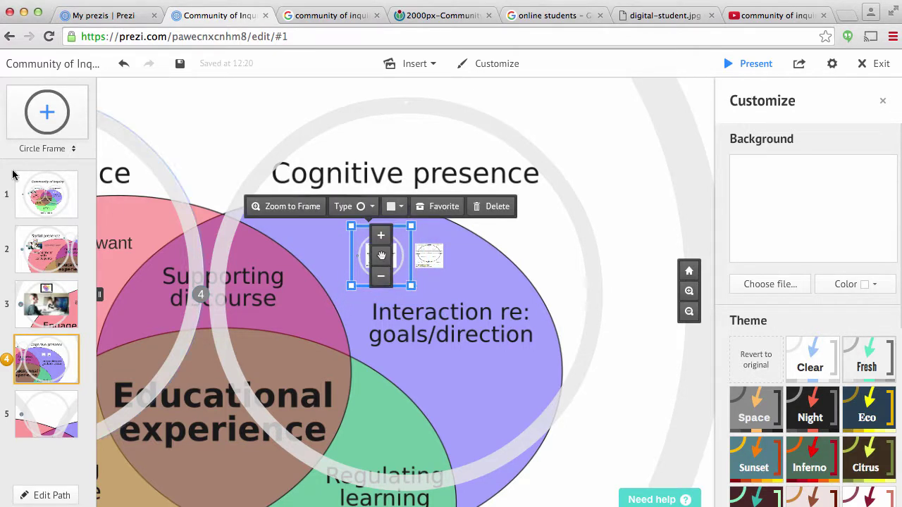
{"action": "left_click_drag", "start_coordinate": [54, 118], "coordinate": [429, 255]}
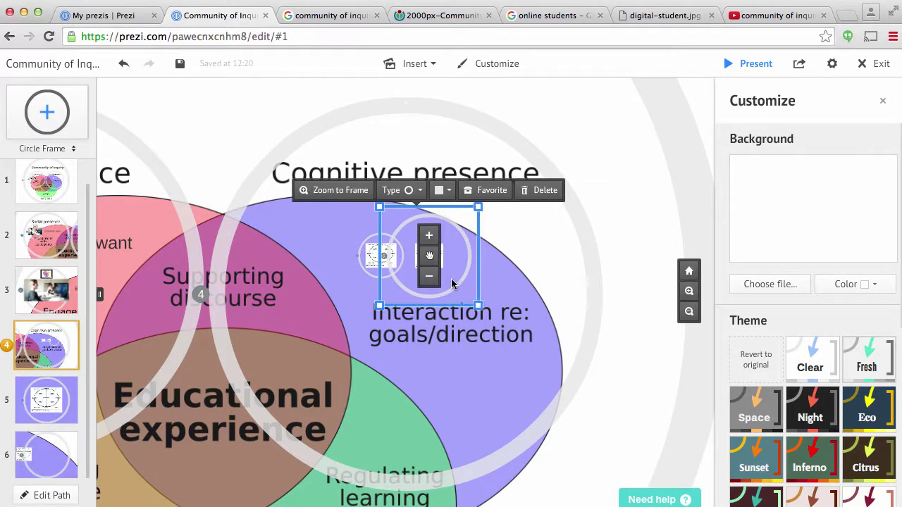
{"action": "left_click_drag", "start_coordinate": [482, 305], "coordinate": [460, 288]}
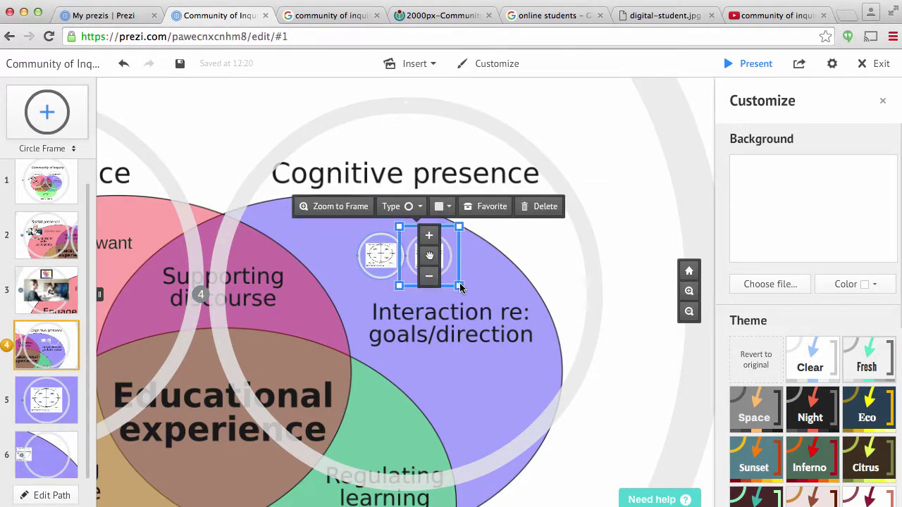
{"action": "left_click", "coordinate": [508, 266]}
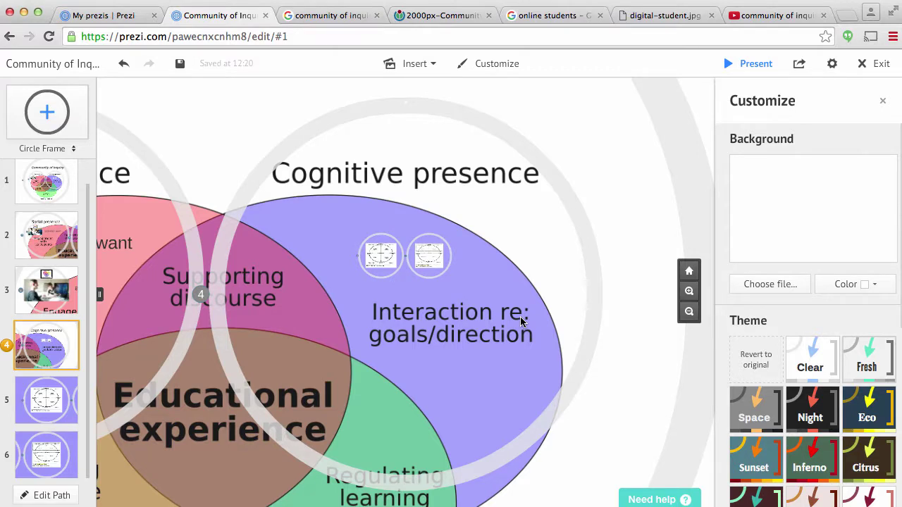
Step: Preview the Descriptors and Practical Inquiry Model path steps, then return to overview step 1
{"action": "left_click", "coordinate": [58, 410]}
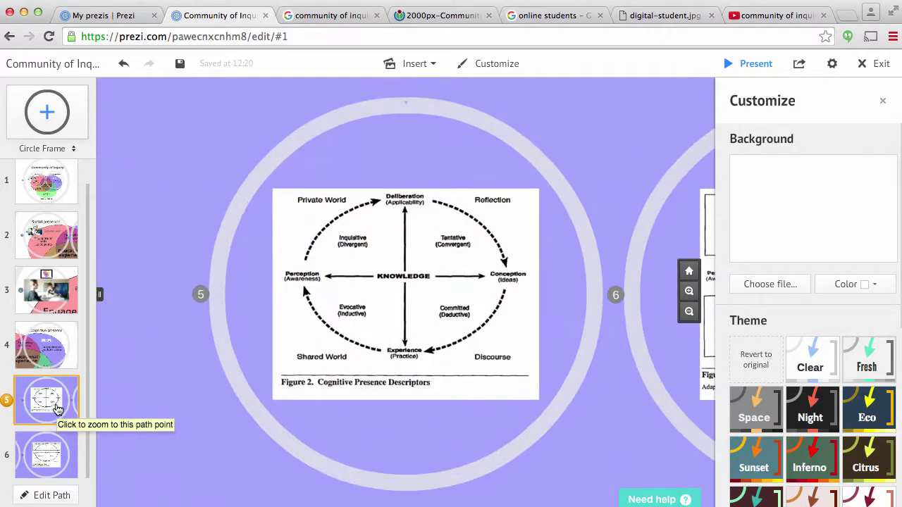
{"action": "left_click", "coordinate": [49, 452]}
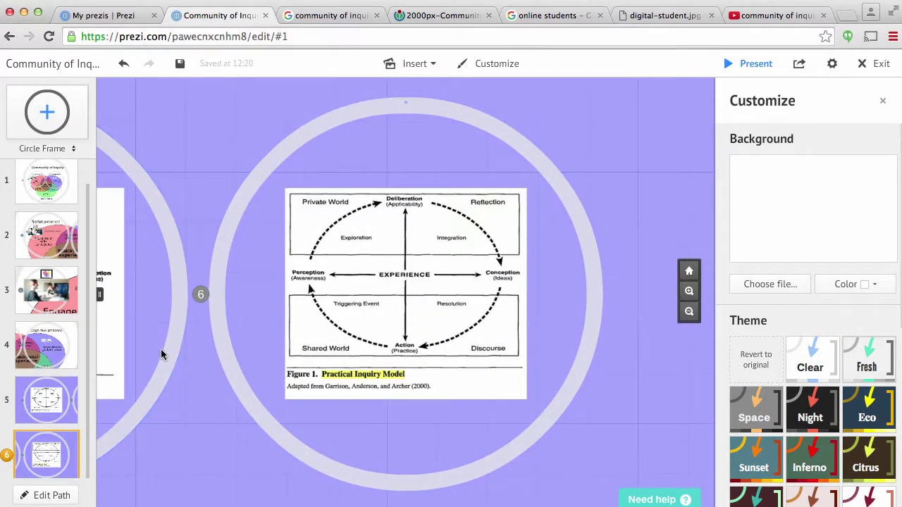
{"action": "scroll", "coordinate": [214, 339], "scroll_direction": "down", "scroll_amount": 5}
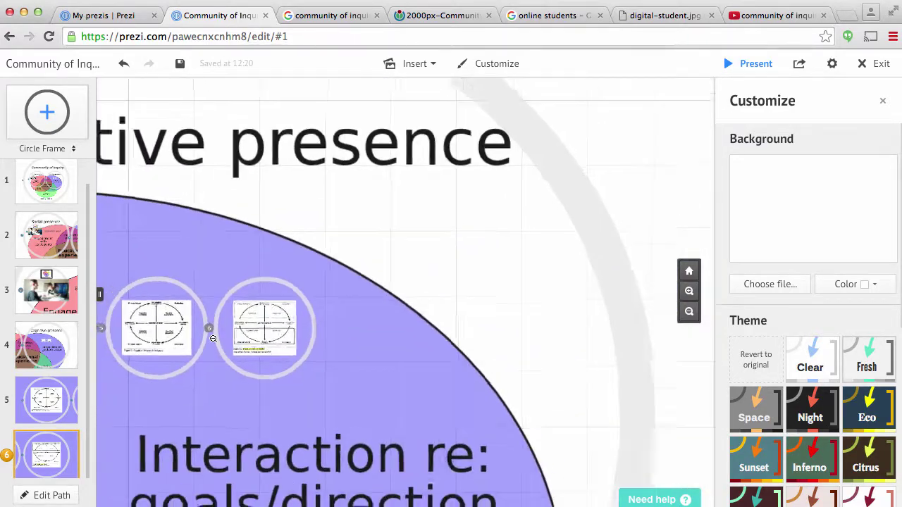
{"action": "scroll", "coordinate": [213, 339], "scroll_direction": "down", "scroll_amount": 2}
{"action": "scroll", "coordinate": [207, 339], "scroll_direction": "up", "scroll_amount": 3}
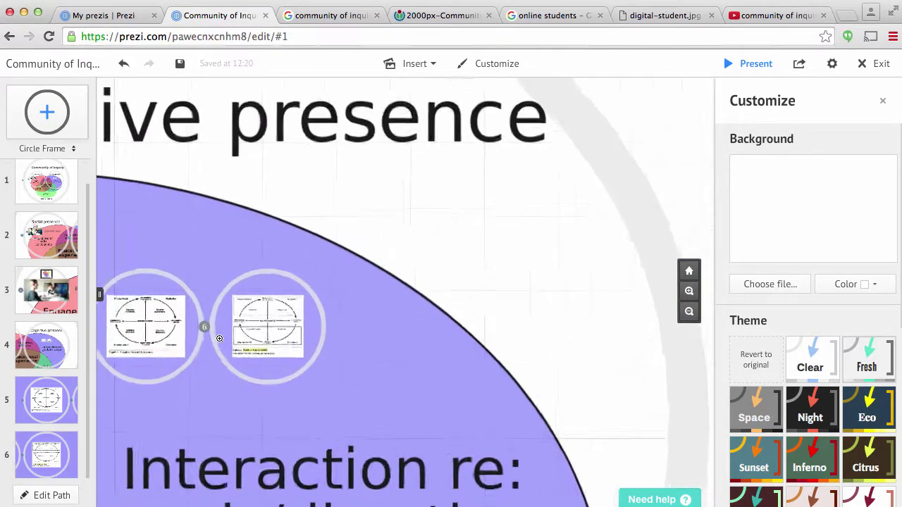
{"action": "scroll", "coordinate": [219, 339], "scroll_direction": "down", "scroll_amount": 6}
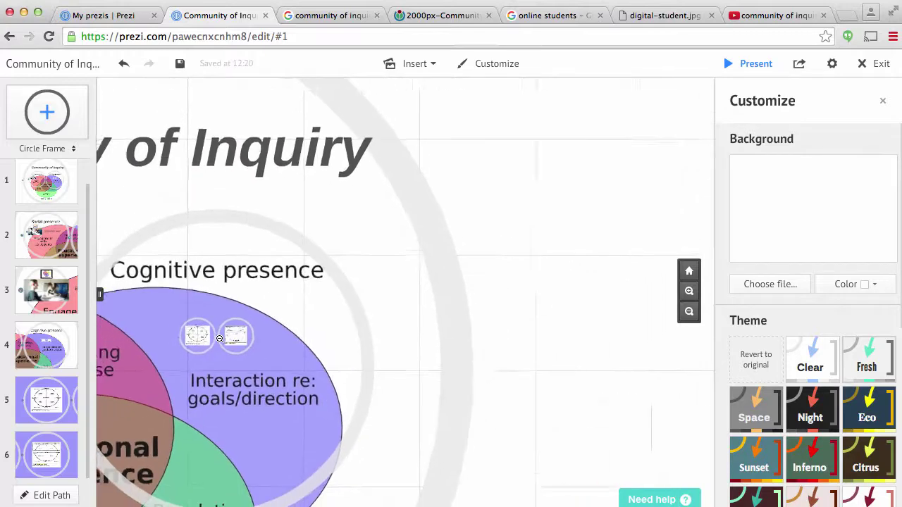
{"action": "scroll", "coordinate": [44, 246], "scroll_direction": "up", "scroll_amount": 1}
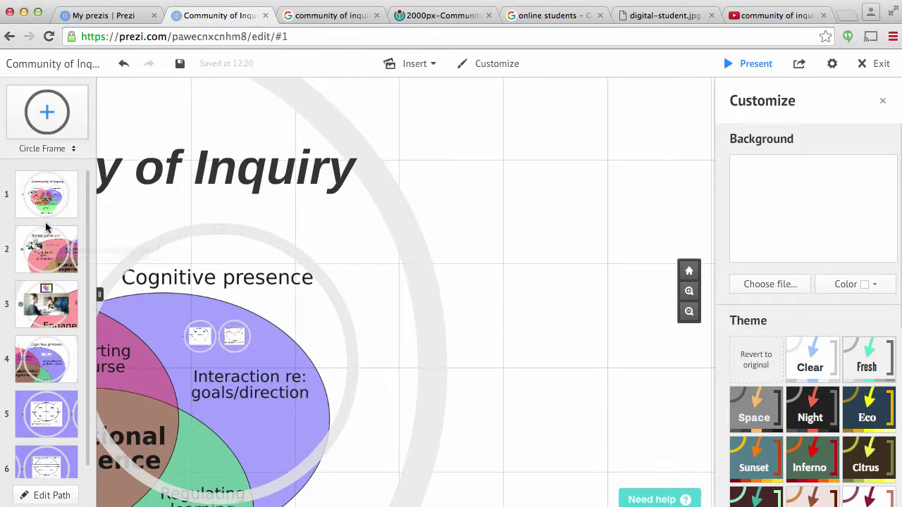
{"action": "left_click", "coordinate": [48, 201]}
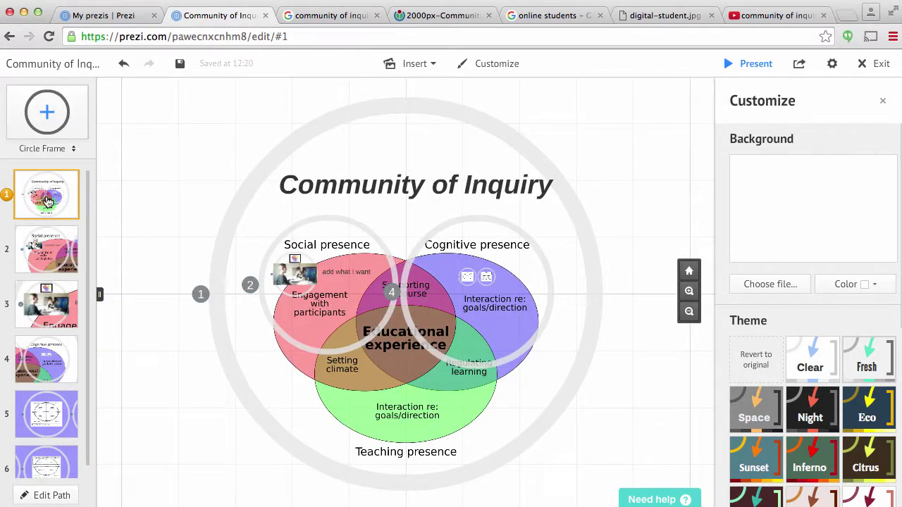
{"action": "left_click", "coordinate": [427, 65]}
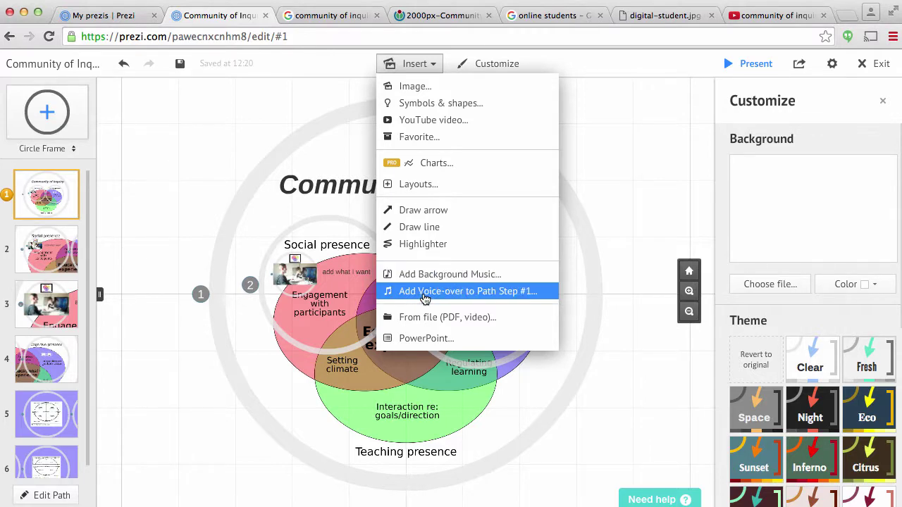
{"action": "left_click", "coordinate": [465, 294]}
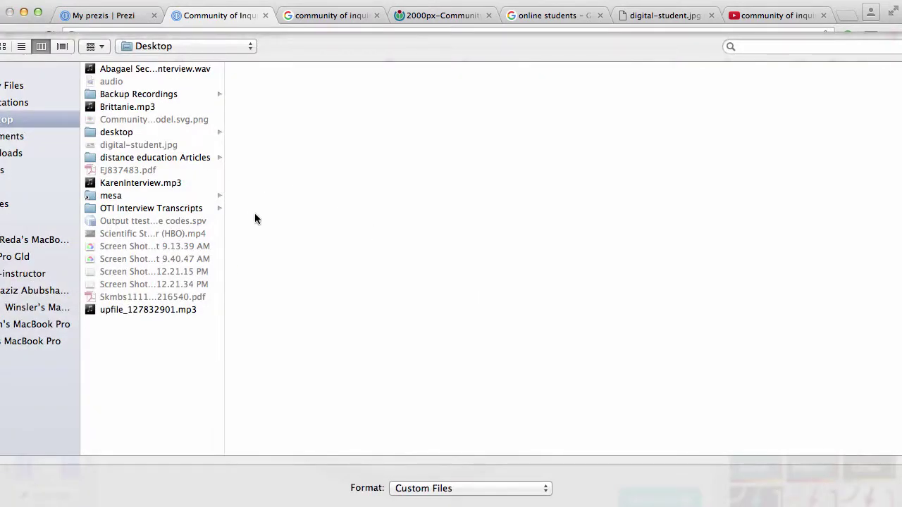
{"action": "double_click", "coordinate": [147, 310]}
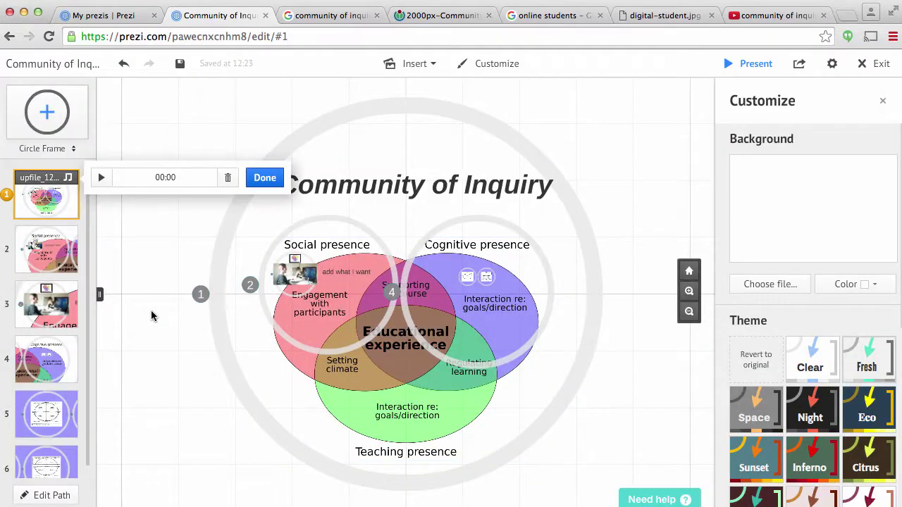
{"action": "left_click", "coordinate": [102, 178]}
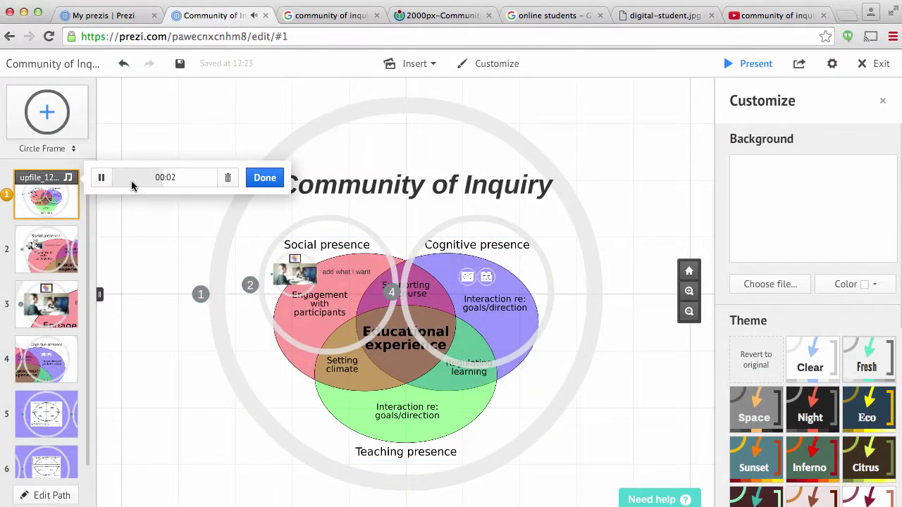
{"action": "left_click", "coordinate": [228, 179]}
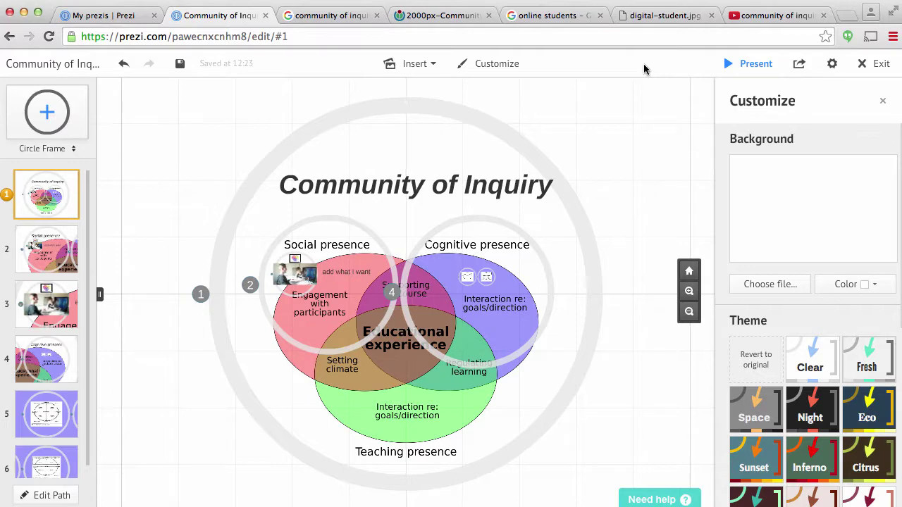
Step: Search Google for 'recording mp3' and open the recordmp3online.com voice recorder
{"action": "left_click", "coordinate": [845, 16]}
{"action": "type", "text": "recording "}
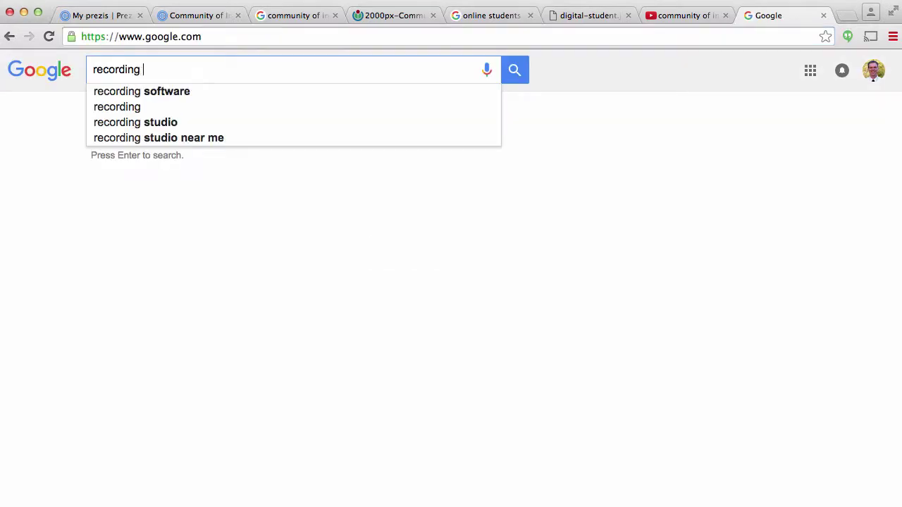
{"action": "type", "text": "mp3"}
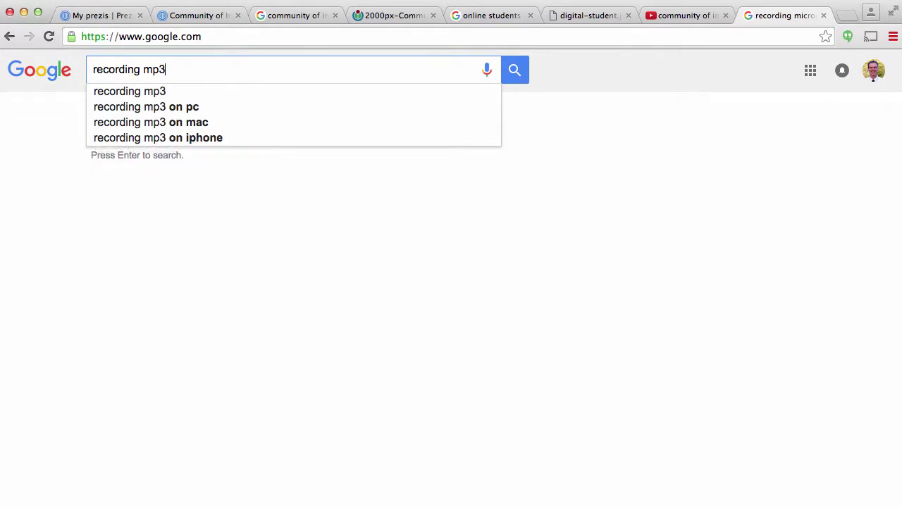
{"action": "key", "text": "Return"}
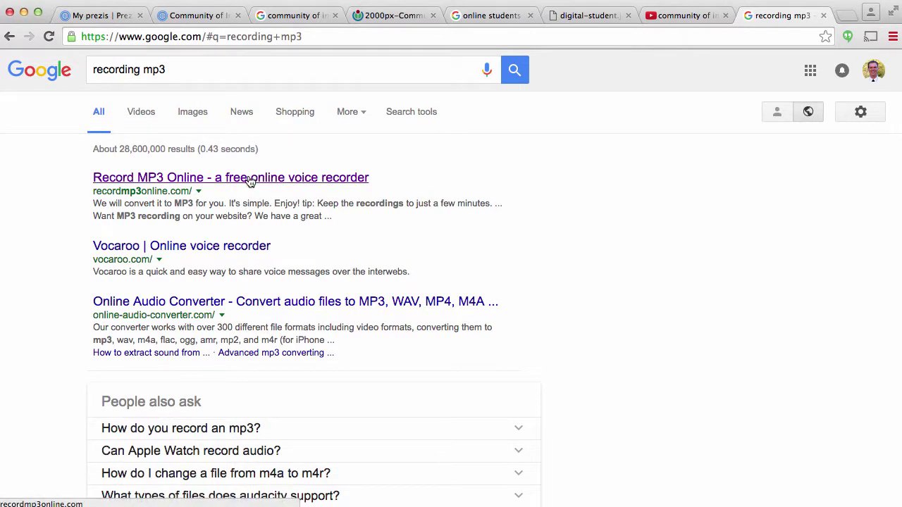
{"action": "left_click", "coordinate": [250, 177]}
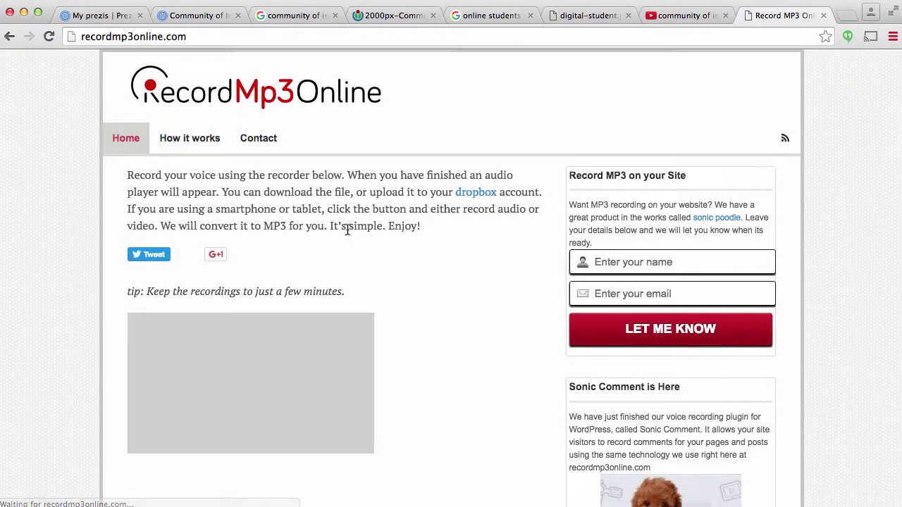
{"action": "scroll", "coordinate": [346, 228], "scroll_direction": "down", "scroll_amount": 3}
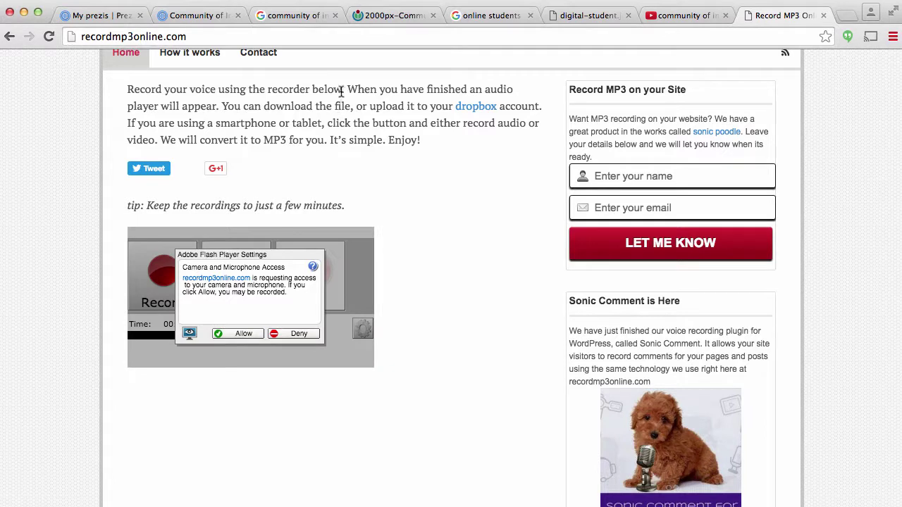
{"action": "scroll", "coordinate": [312, 152], "scroll_direction": "down", "scroll_amount": 1}
Step: Allow microphone access and record a 20-second narration
{"action": "left_click", "coordinate": [238, 317]}
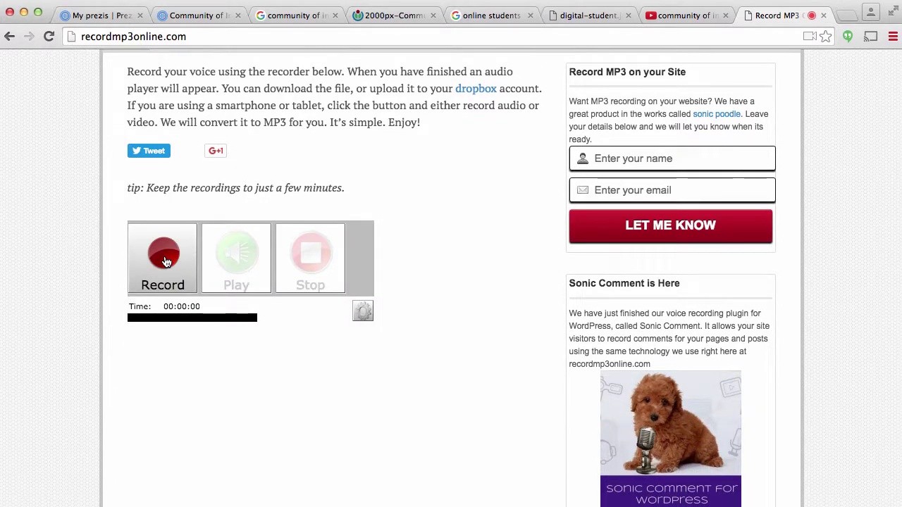
{"action": "left_click", "coordinate": [163, 259]}
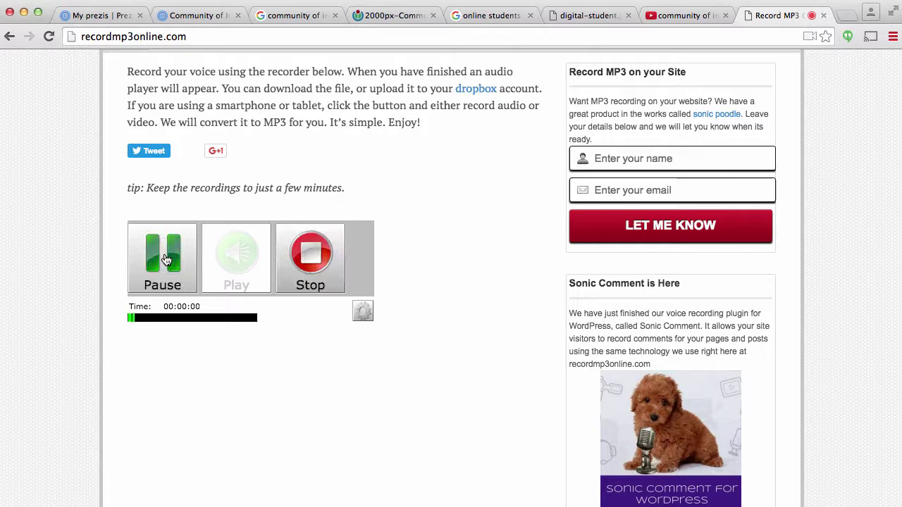
{"action": "left_click", "coordinate": [202, 17]}
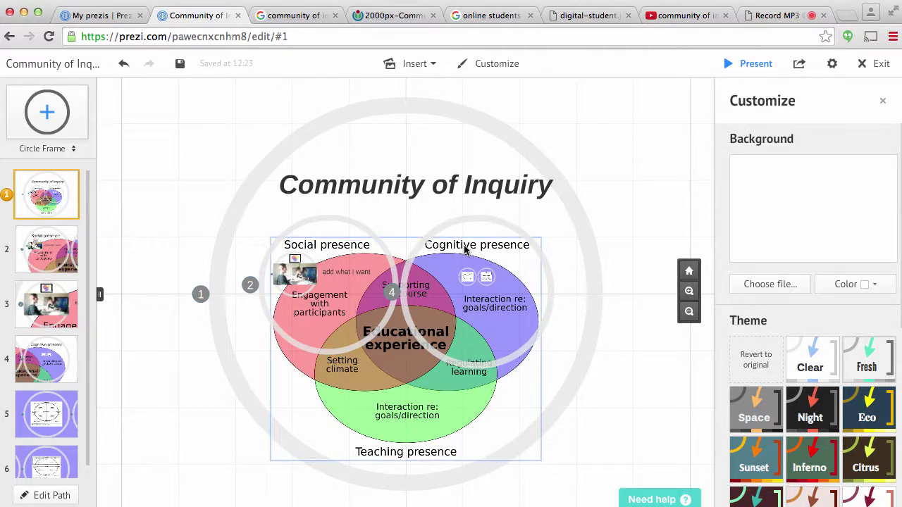
{"action": "left_click", "coordinate": [784, 15]}
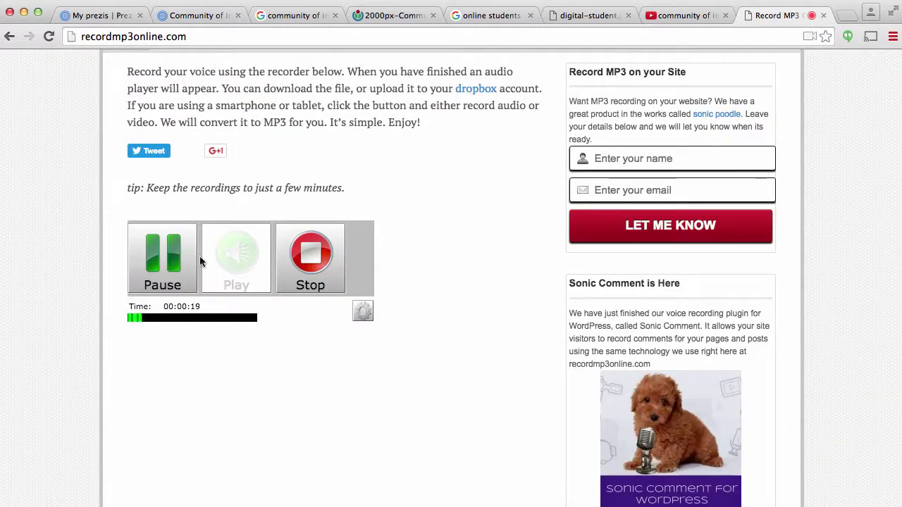
{"action": "left_click", "coordinate": [317, 260]}
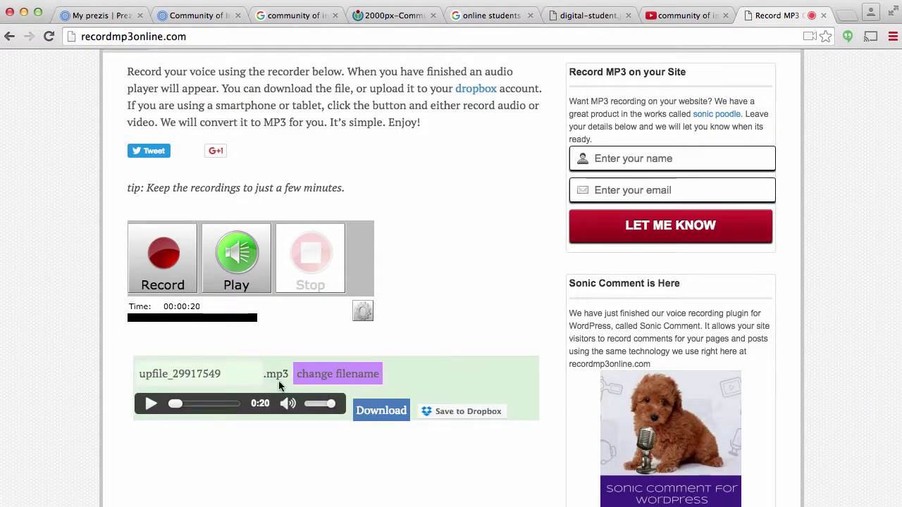
Step: Play back the recording and download it as upfile_29917549.mp3
{"action": "left_click", "coordinate": [149, 404]}
{"action": "left_click", "coordinate": [150, 408]}
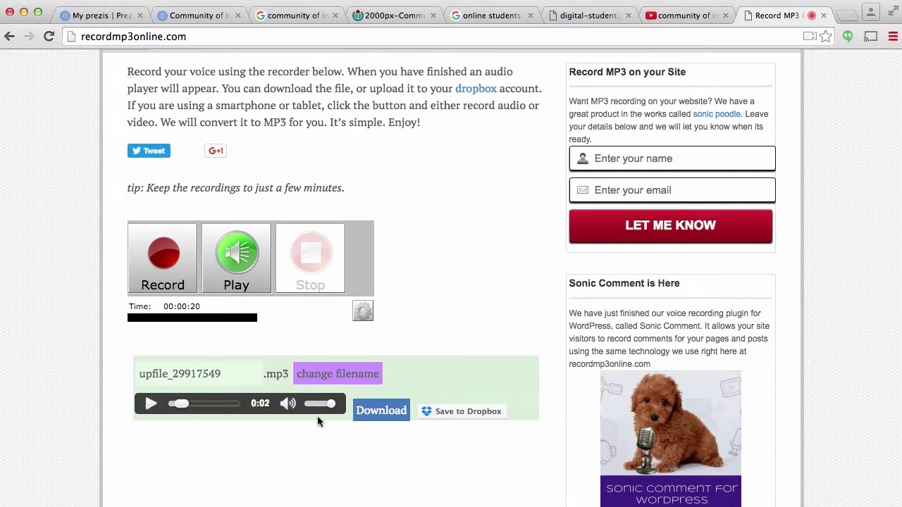
{"action": "left_click", "coordinate": [375, 416]}
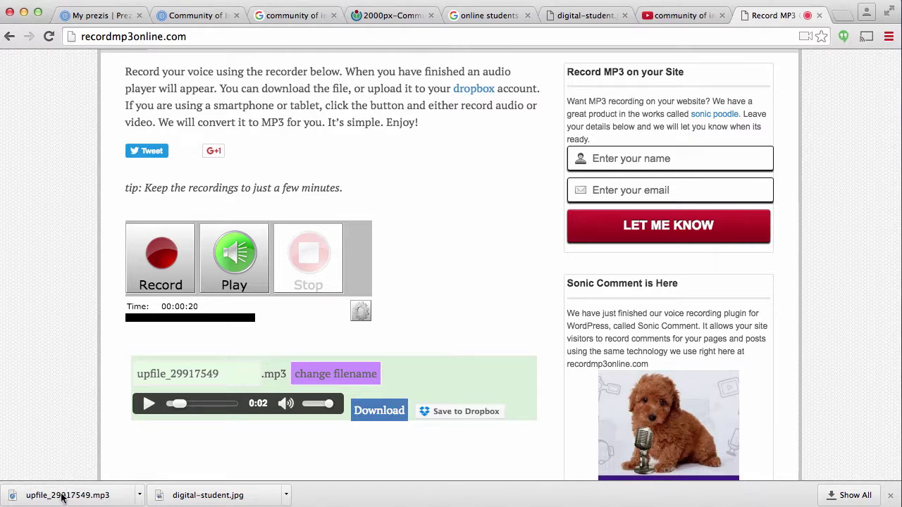
Step: Attach upfile_29917549.mp3 as the voice-over for path step 1
{"action": "left_click", "coordinate": [175, 15]}
{"action": "left_click", "coordinate": [411, 64]}
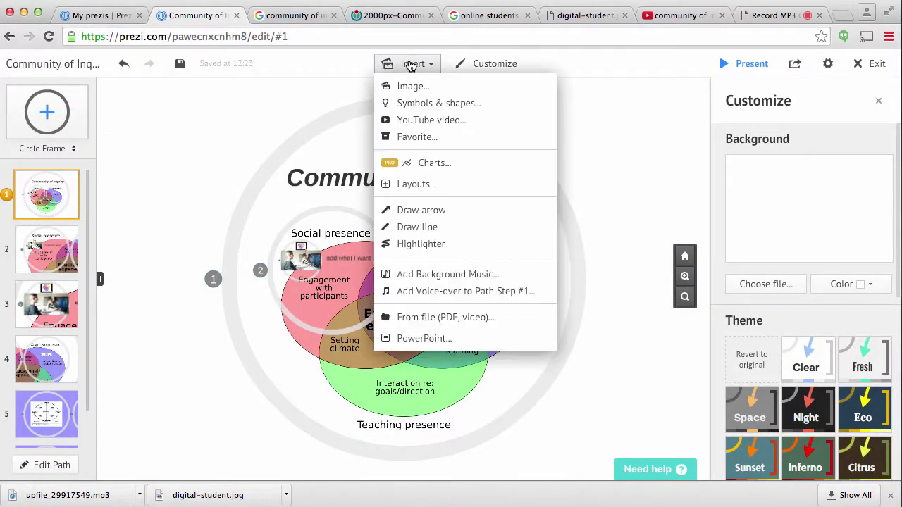
{"action": "left_click", "coordinate": [429, 292]}
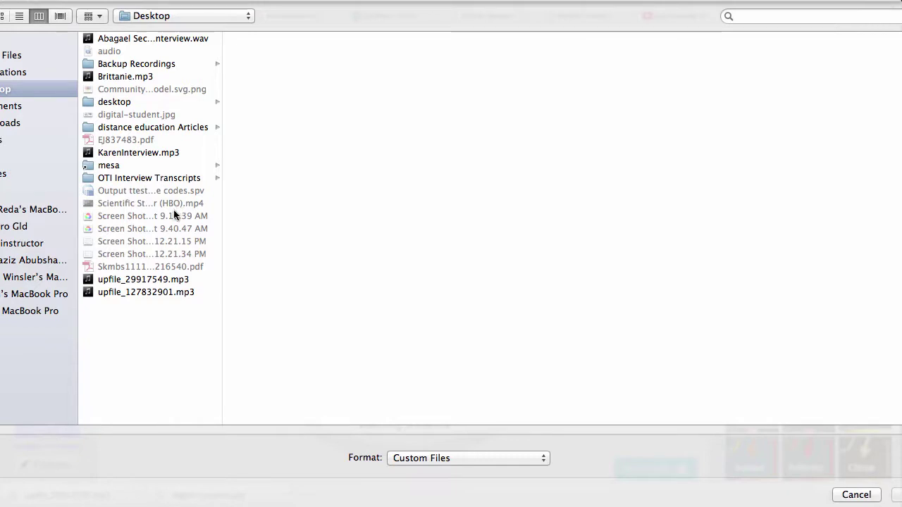
{"action": "double_click", "coordinate": [151, 279]}
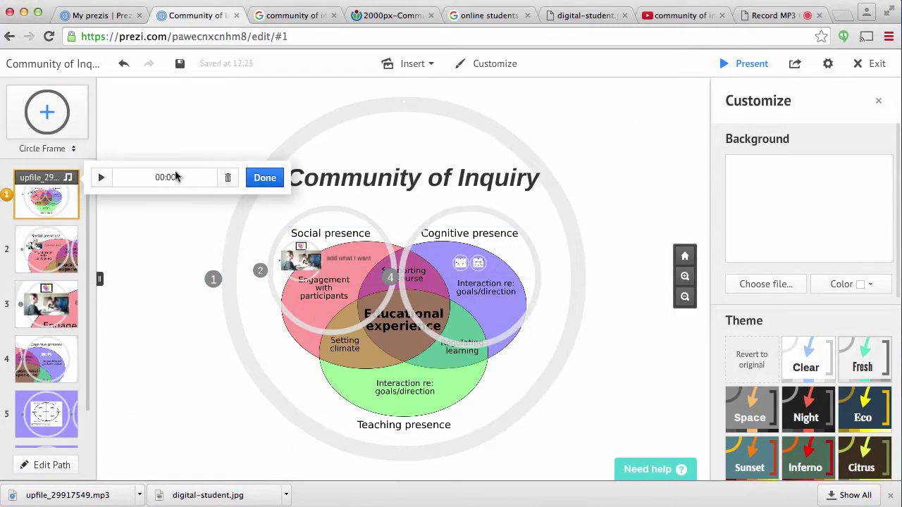
{"action": "left_click", "coordinate": [262, 178]}
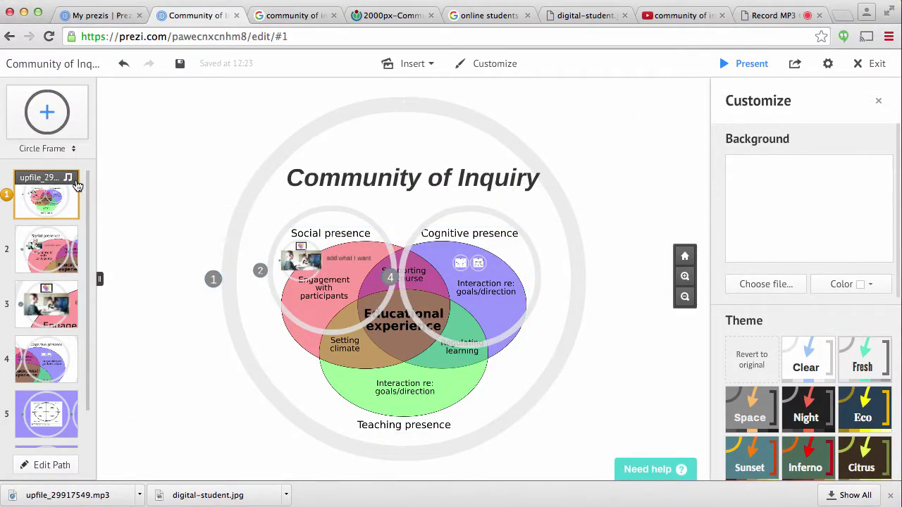
Step: Discard a stray empty text box and review path steps 2 (Social presence) and 3 (classroom photo)
{"action": "double_click", "coordinate": [165, 218]}
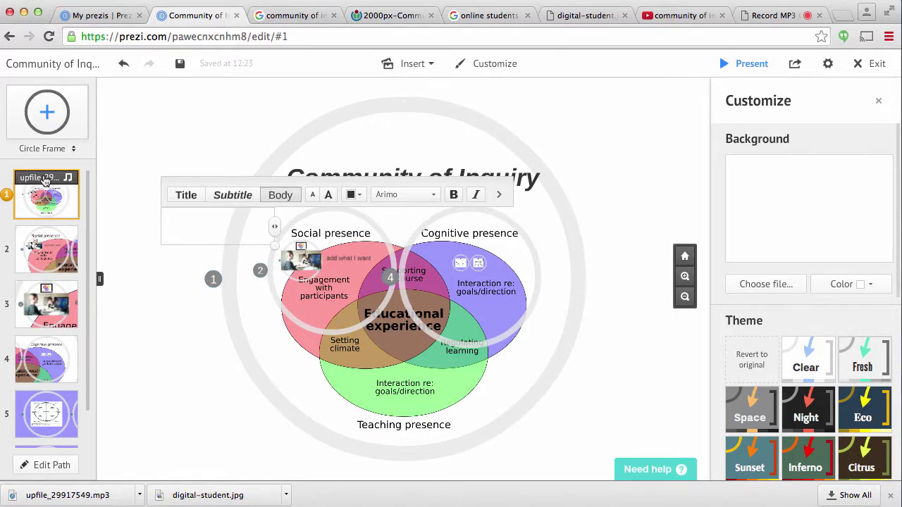
{"action": "left_click", "coordinate": [250, 223]}
{"action": "left_click", "coordinate": [47, 254]}
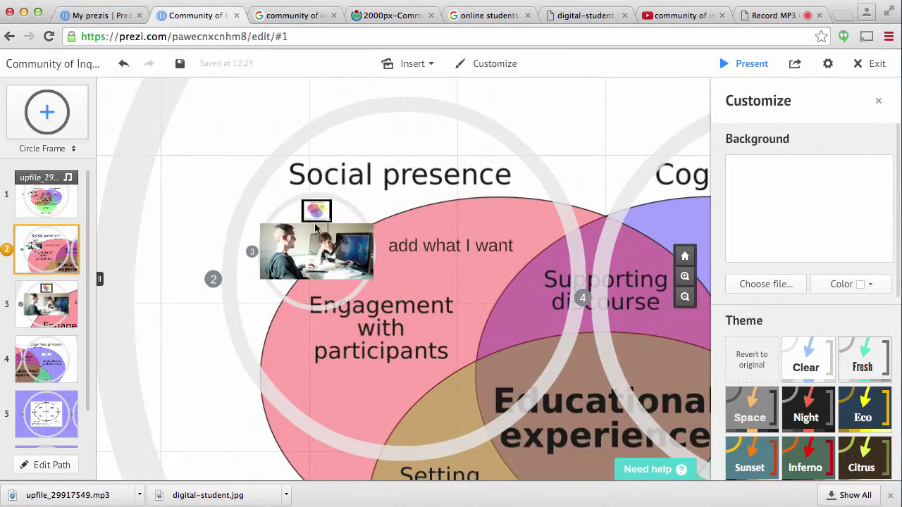
{"action": "left_click", "coordinate": [44, 320]}
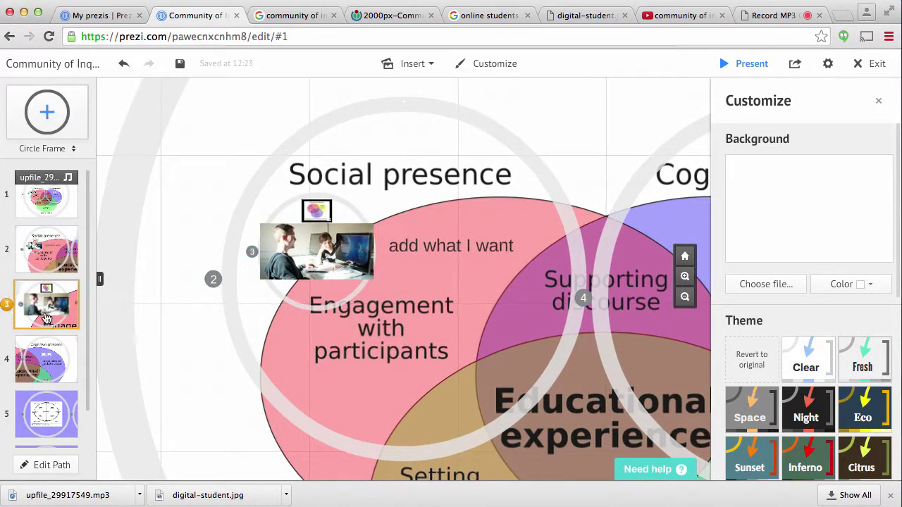
{"action": "scroll", "coordinate": [220, 320], "scroll_direction": "down", "scroll_amount": 5}
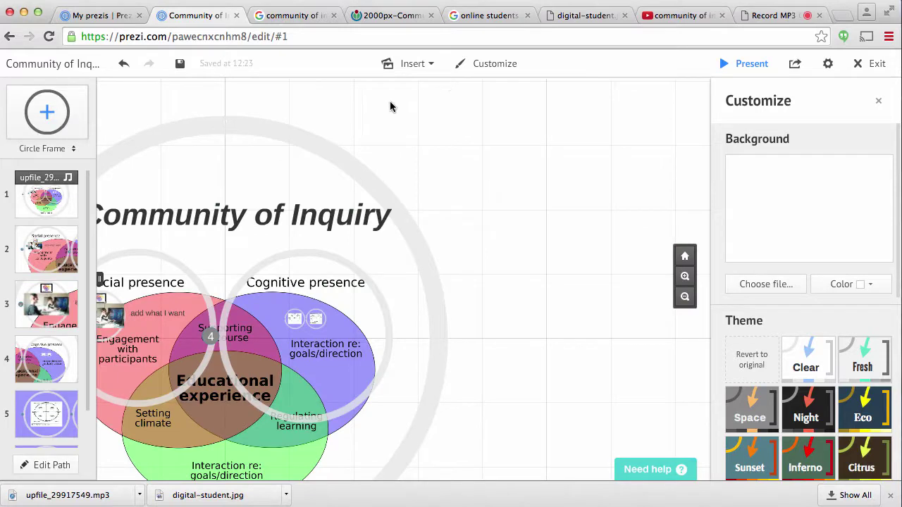
{"action": "left_click", "coordinate": [395, 141]}
Step: Open Share prezi for Community of Inquiry, check it is Public, and select its view link
{"action": "left_click_drag", "start_coordinate": [564, 111], "coordinate": [465, 81]}
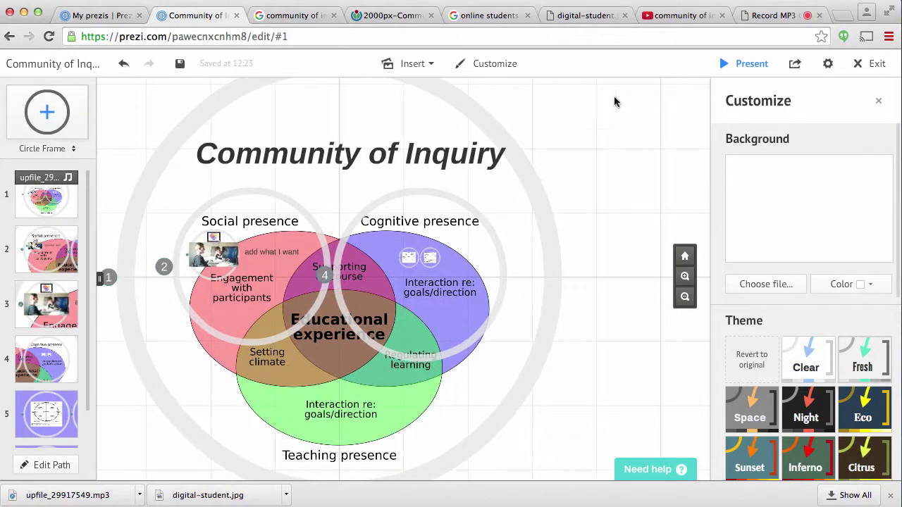
{"action": "left_click", "coordinate": [794, 65]}
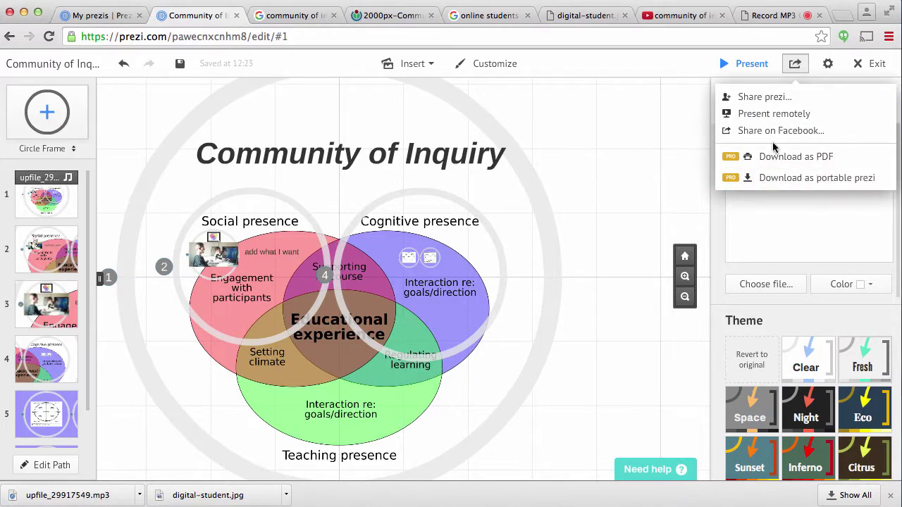
{"action": "left_click", "coordinate": [767, 104]}
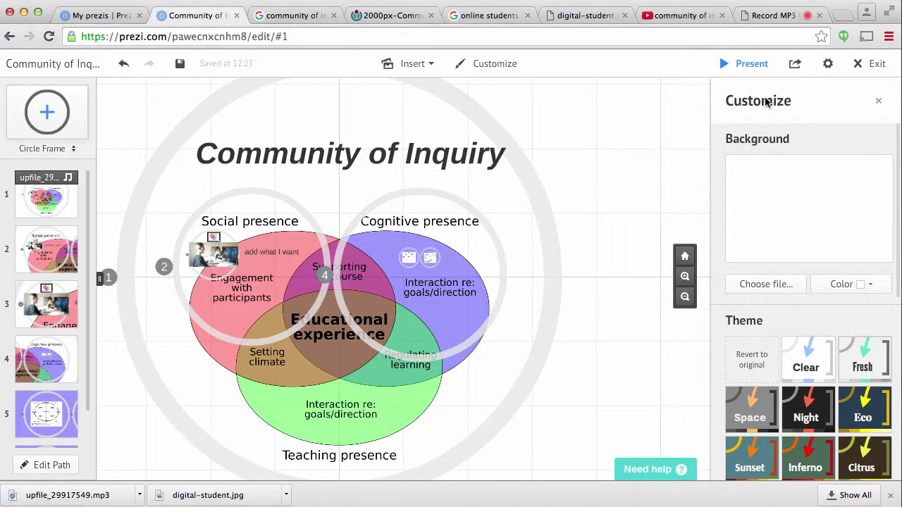
{"action": "scroll", "coordinate": [515, 248], "scroll_direction": "down", "scroll_amount": 2}
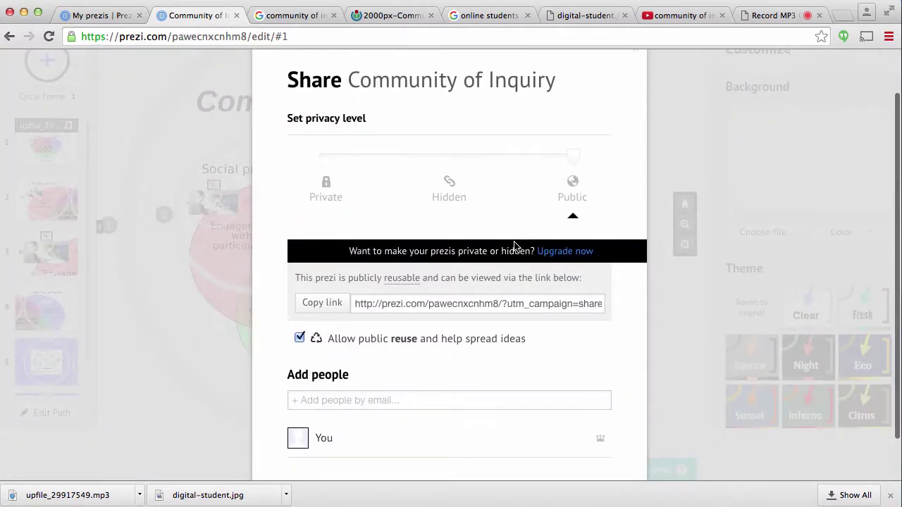
{"action": "scroll", "coordinate": [515, 248], "scroll_direction": "down", "scroll_amount": 1}
{"action": "scroll", "coordinate": [514, 212], "scroll_direction": "down", "scroll_amount": 3}
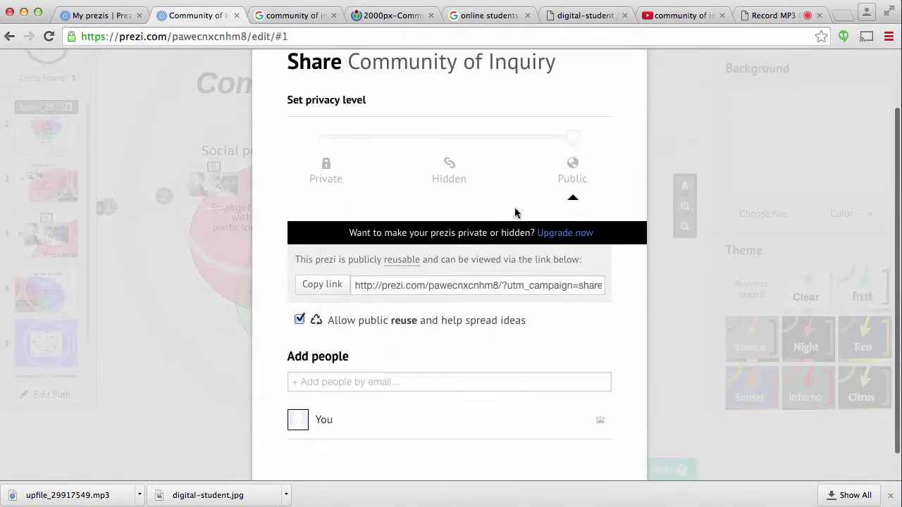
{"action": "left_click", "coordinate": [494, 258]}
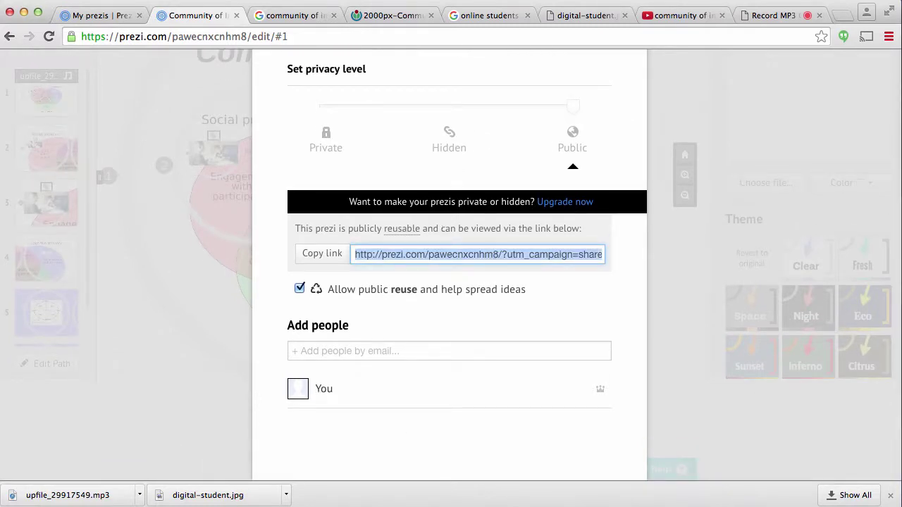
Step: Load the shared prezi link in a private window and step through it and back to the overview
{"action": "key", "text": "super+shift+n"}
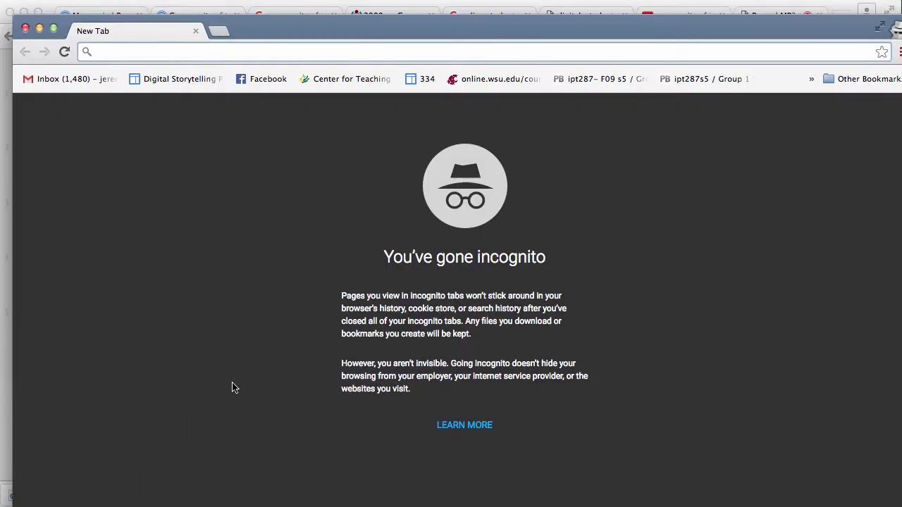
{"action": "type", "text": "http://prezi.com/pawecnxcnhm8/?utm_campaign=share&utm_medium=copy"}
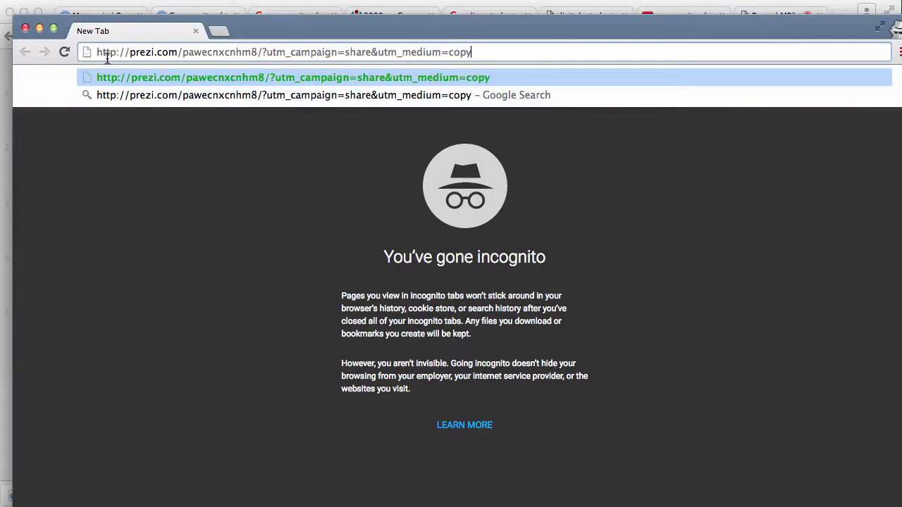
{"action": "key", "text": "Return"}
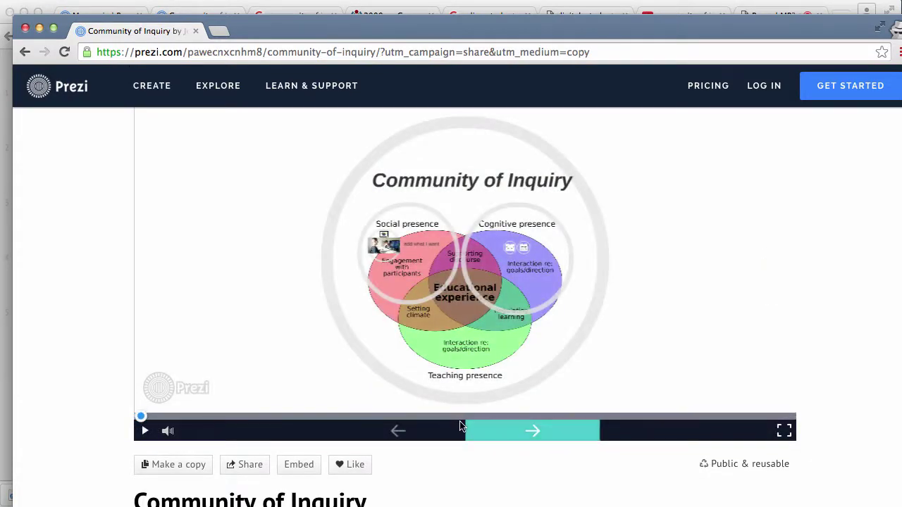
{"action": "left_click", "coordinate": [505, 429]}
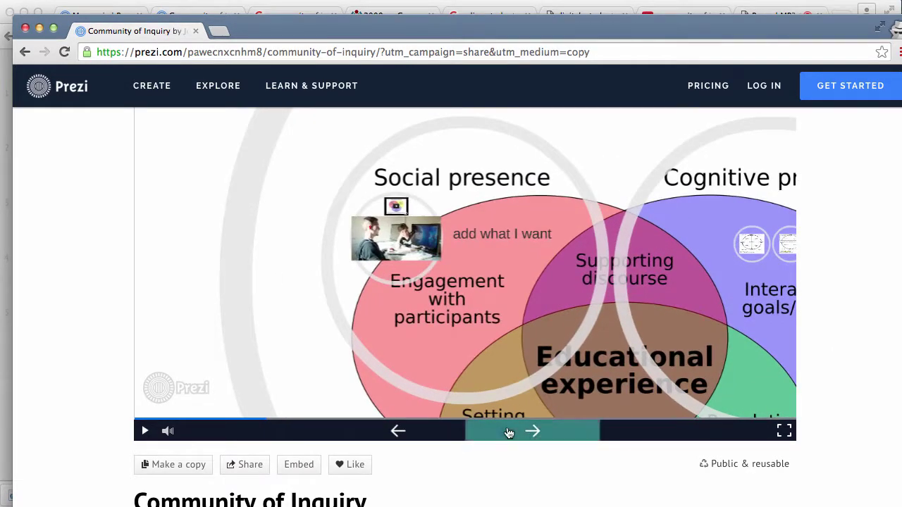
{"action": "left_click", "coordinate": [443, 437]}
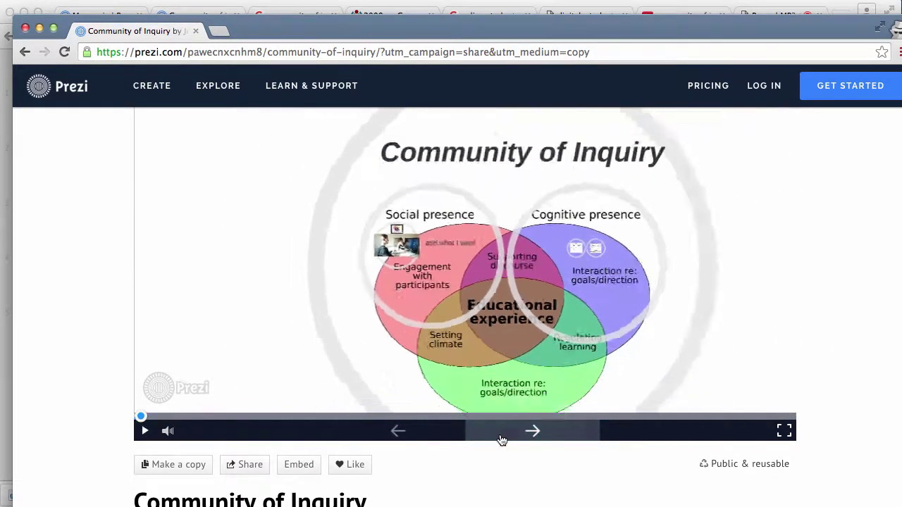
{"action": "left_click", "coordinate": [501, 439]}
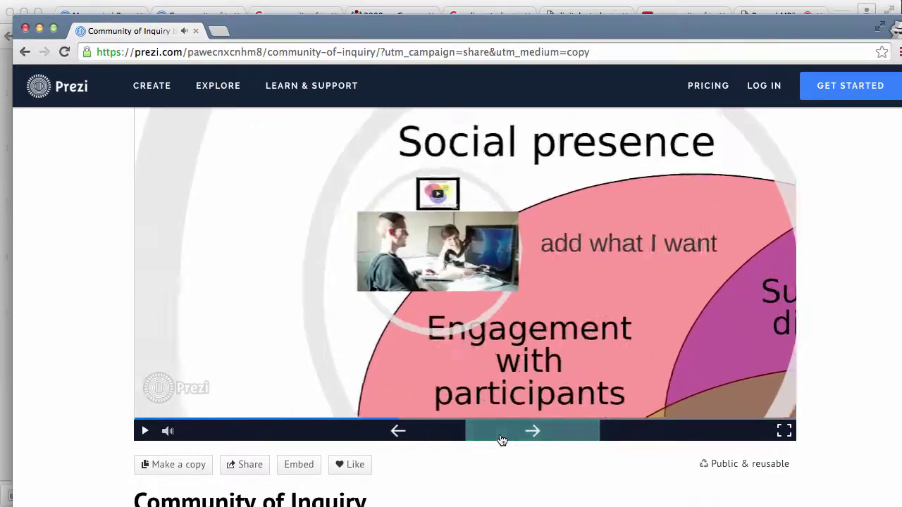
{"action": "left_click", "coordinate": [429, 434]}
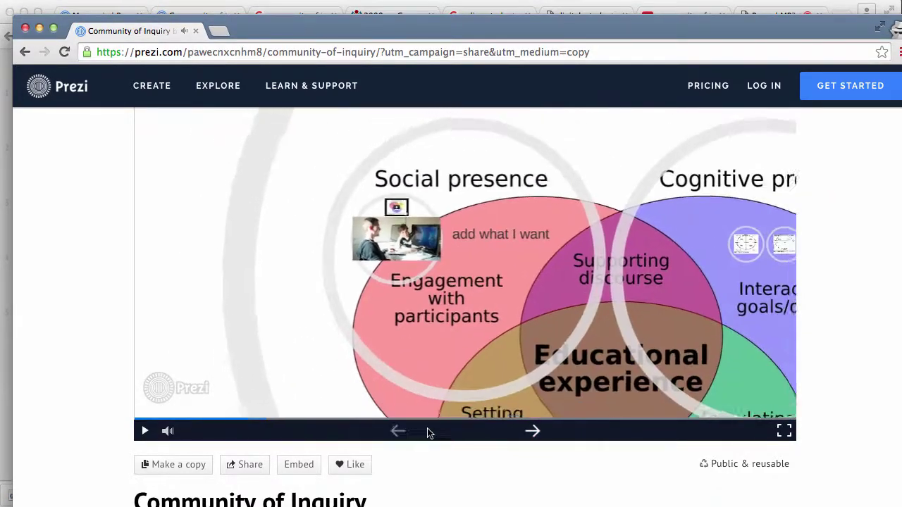
Step: Step to Social presence and back to the overview, then autoplay the public prezi
{"action": "left_click", "coordinate": [513, 299]}
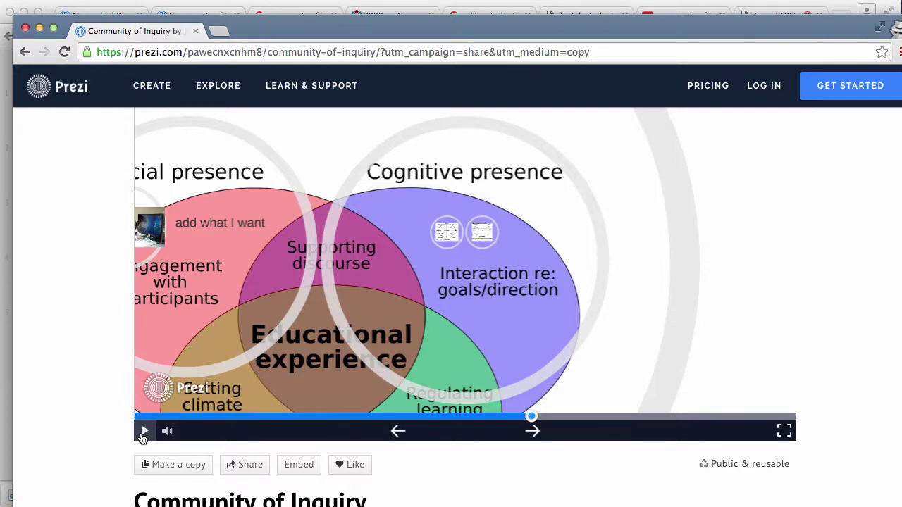
{"action": "left_click", "coordinate": [398, 433]}
{"action": "left_click", "coordinate": [398, 433]}
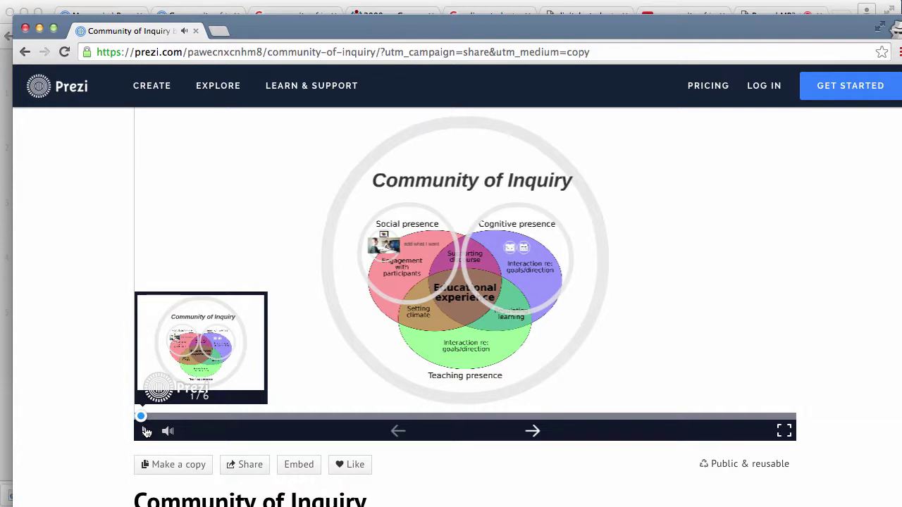
{"action": "left_click", "coordinate": [146, 432]}
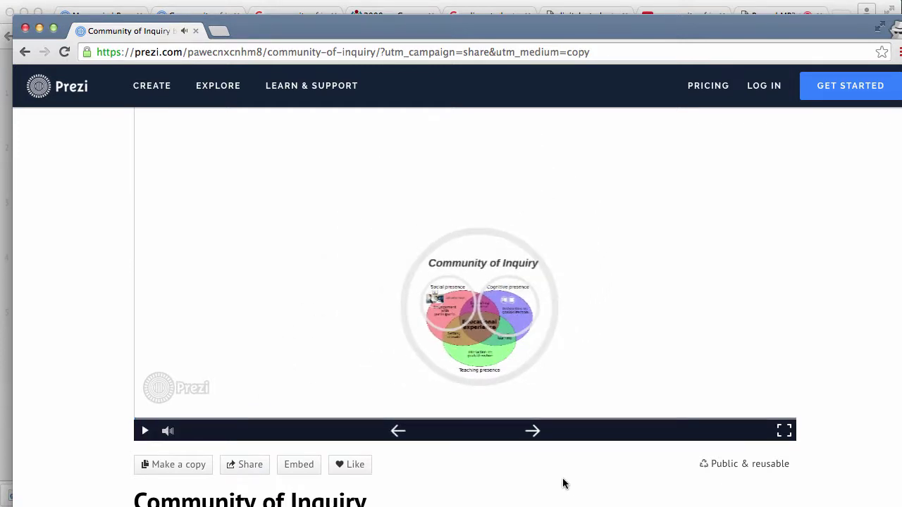
{"action": "scroll", "coordinate": [557, 479], "scroll_direction": "down", "scroll_amount": 2}
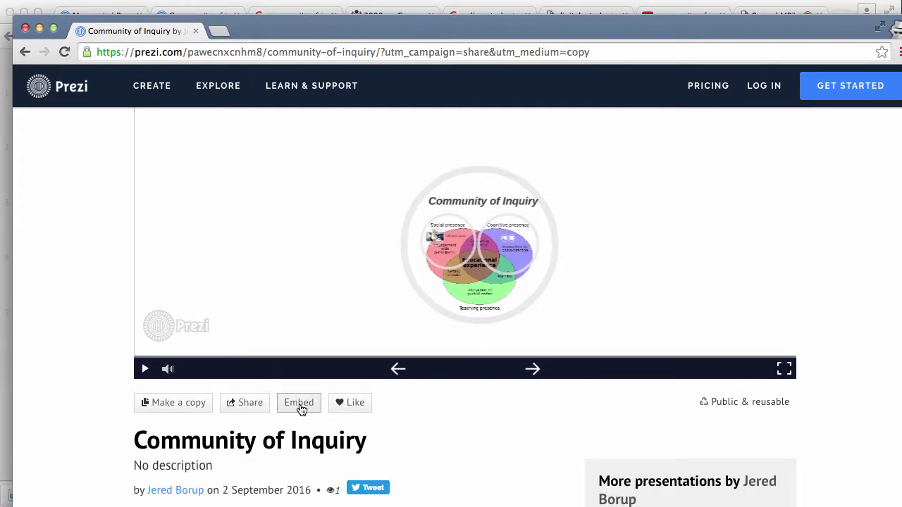
Step: Select and copy the prezi's 550×400 embed code
{"action": "left_click", "coordinate": [299, 408]}
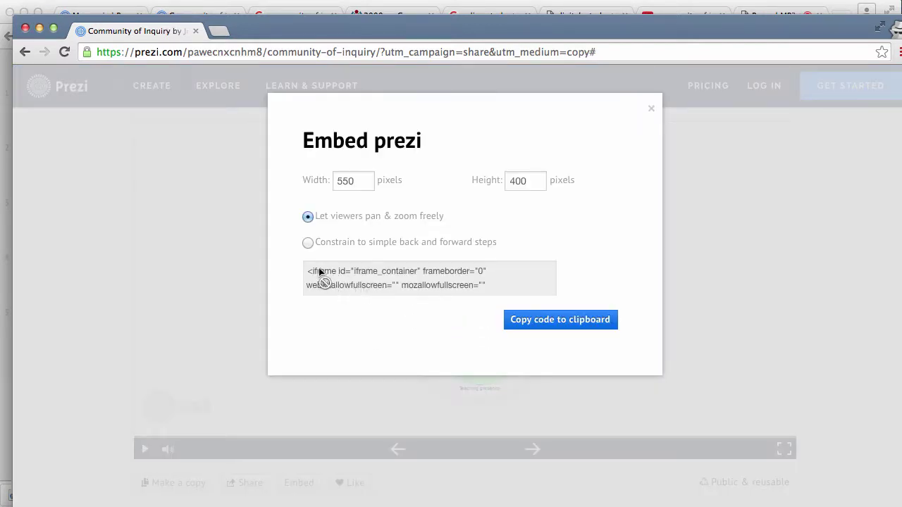
{"action": "left_click_drag", "start_coordinate": [319, 270], "coordinate": [321, 279]}
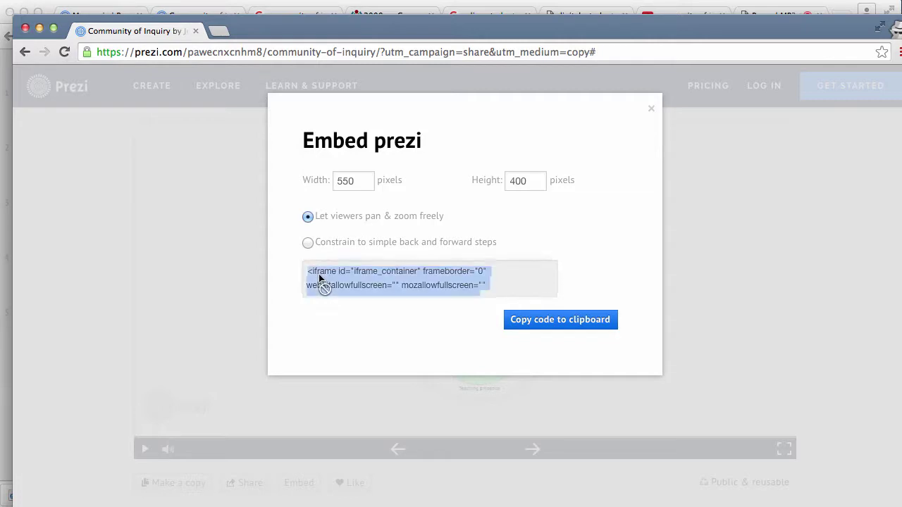
{"action": "left_click", "coordinate": [529, 323]}
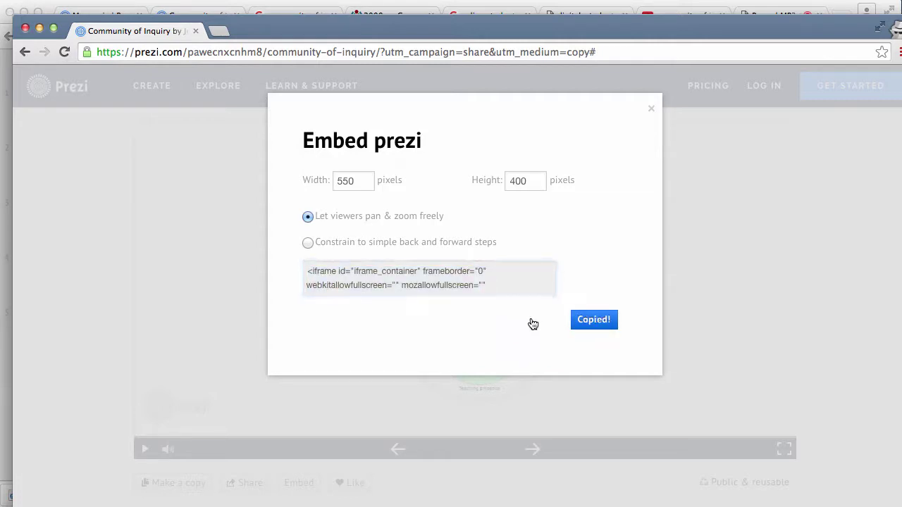
{"action": "left_click", "coordinate": [375, 7]}
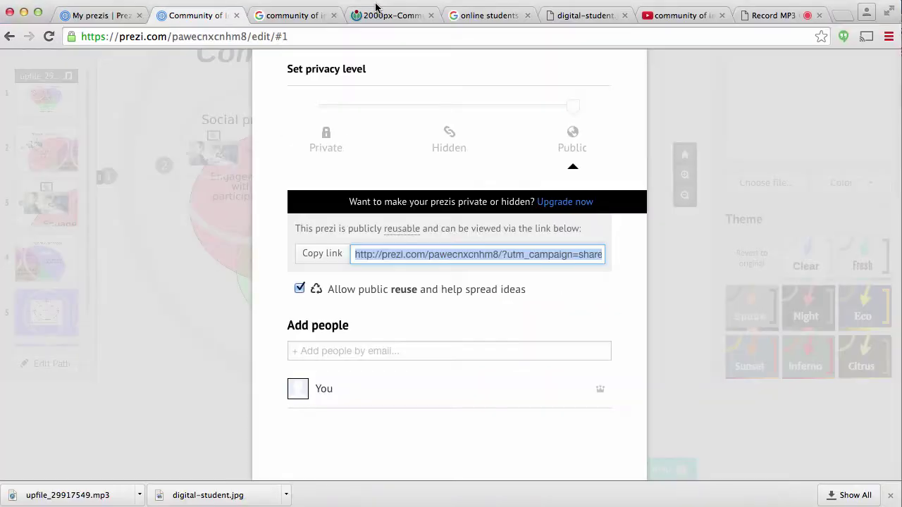
Step: Create a new Google Sites page named test
{"action": "left_click", "coordinate": [841, 16]}
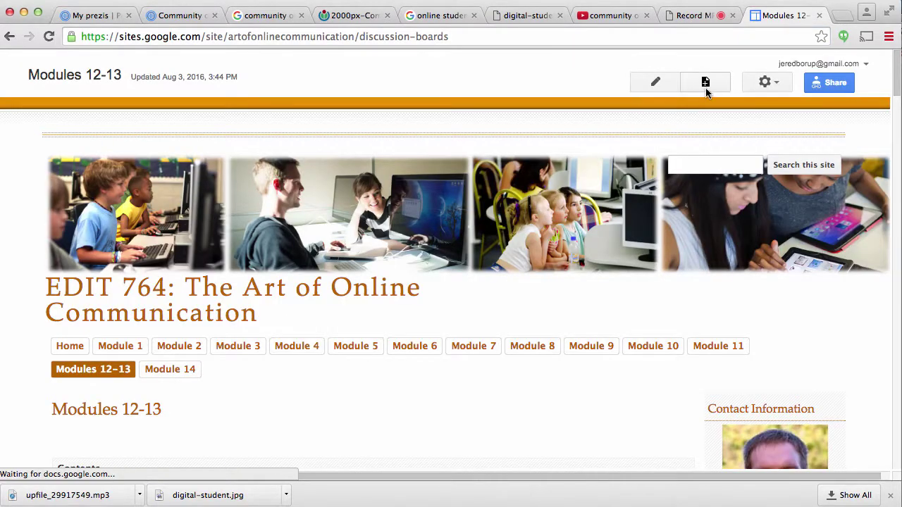
{"action": "left_click", "coordinate": [705, 83]}
{"action": "type", "text": "test"}
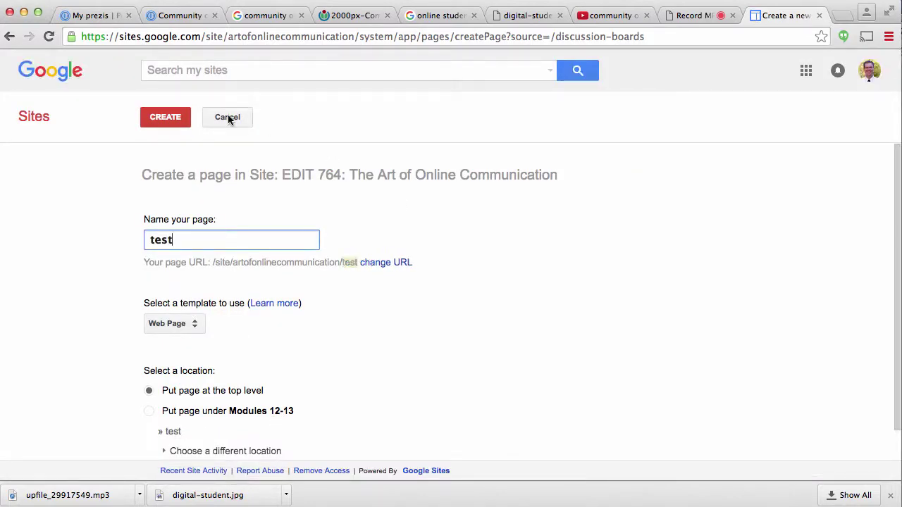
{"action": "key", "text": "Return"}
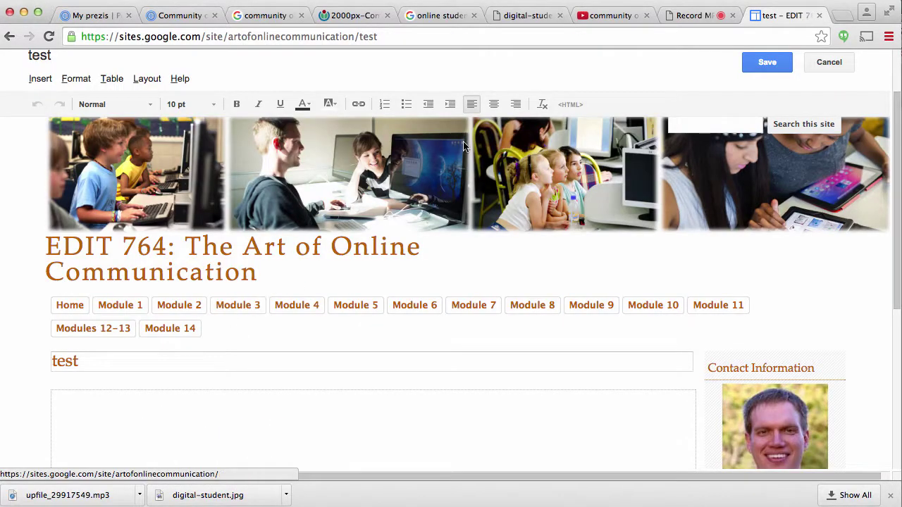
Step: Paste the prezi iframe embed code into the page's HTML and save the page
{"action": "left_click", "coordinate": [570, 104]}
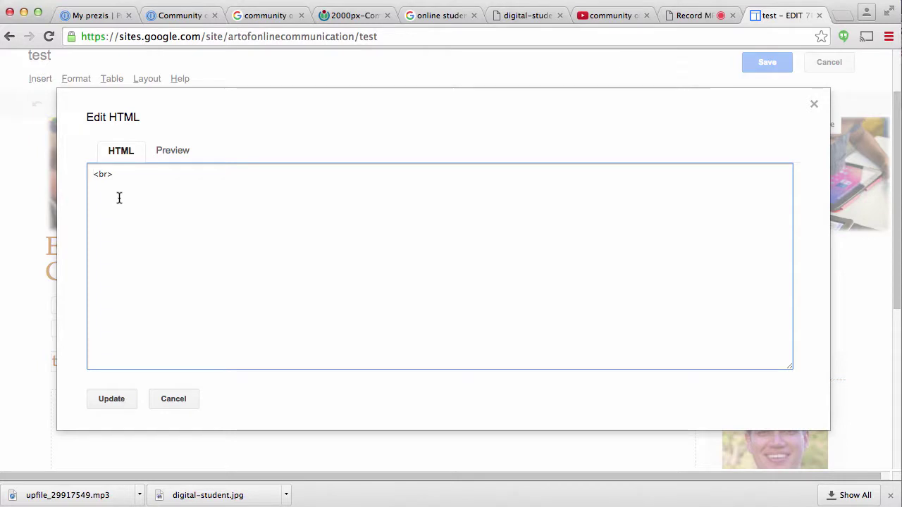
{"action": "key", "text": "super+v"}
{"action": "left_click", "coordinate": [111, 399]}
{"action": "scroll", "coordinate": [232, 382], "scroll_direction": "down", "scroll_amount": 3}
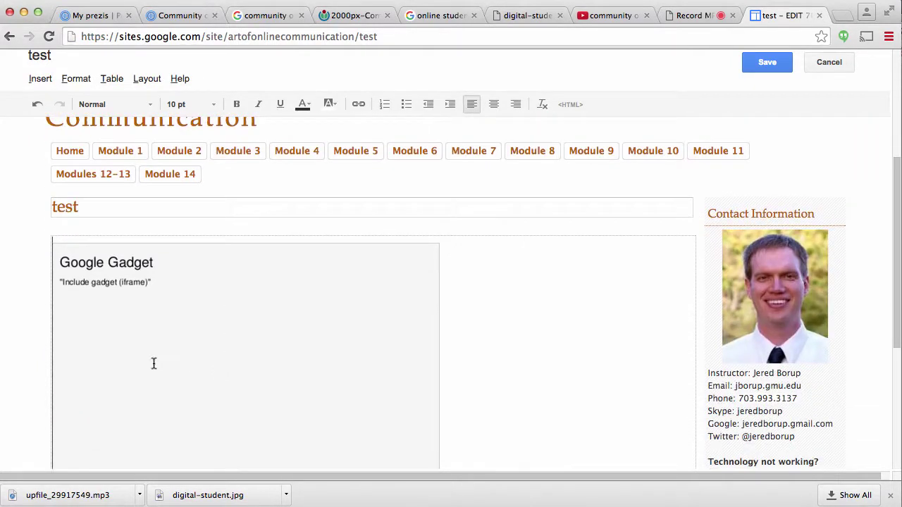
{"action": "left_click", "coordinate": [766, 62]}
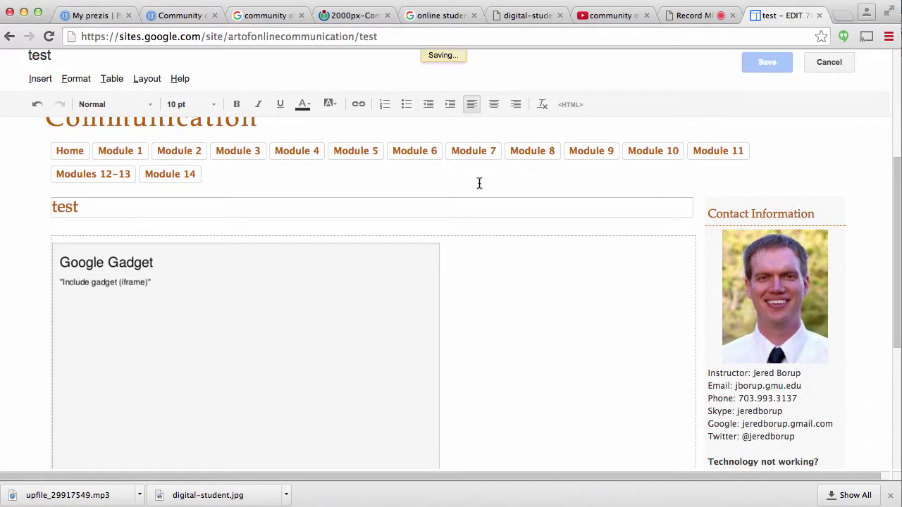
Step: Start the embedded Community of Inquiry prezi on the page, then pause it
{"action": "scroll", "coordinate": [498, 253], "scroll_direction": "down", "scroll_amount": 2}
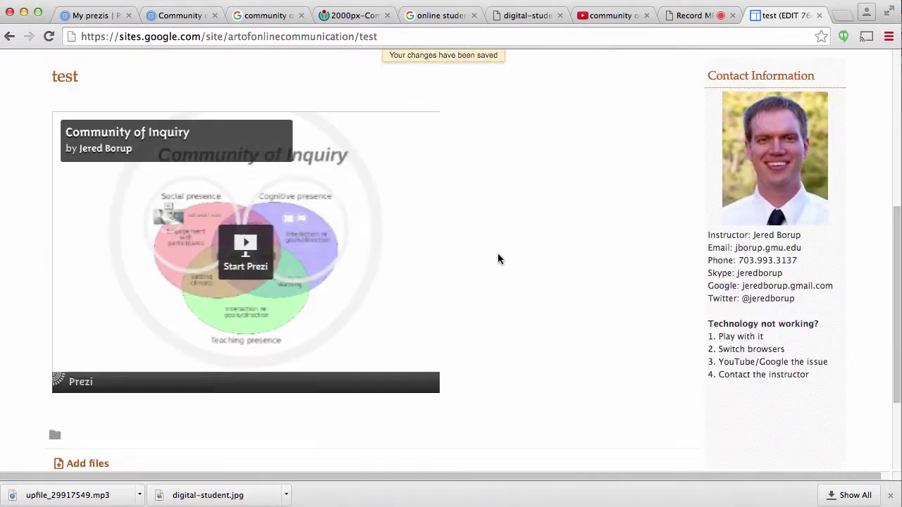
{"action": "left_click", "coordinate": [246, 253]}
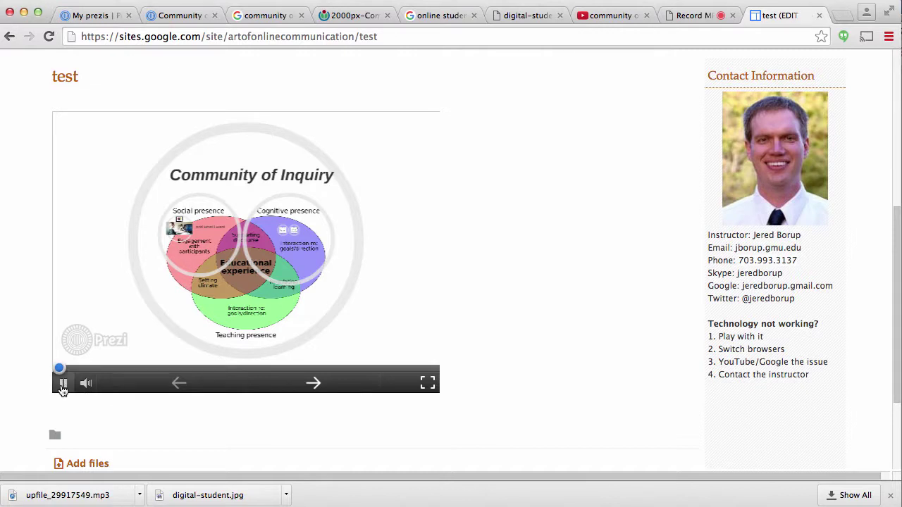
{"action": "left_click", "coordinate": [62, 384]}
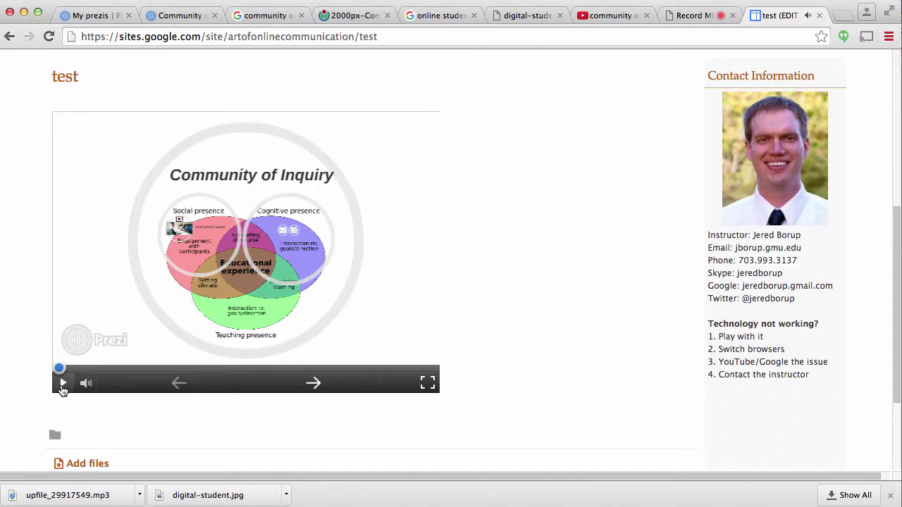